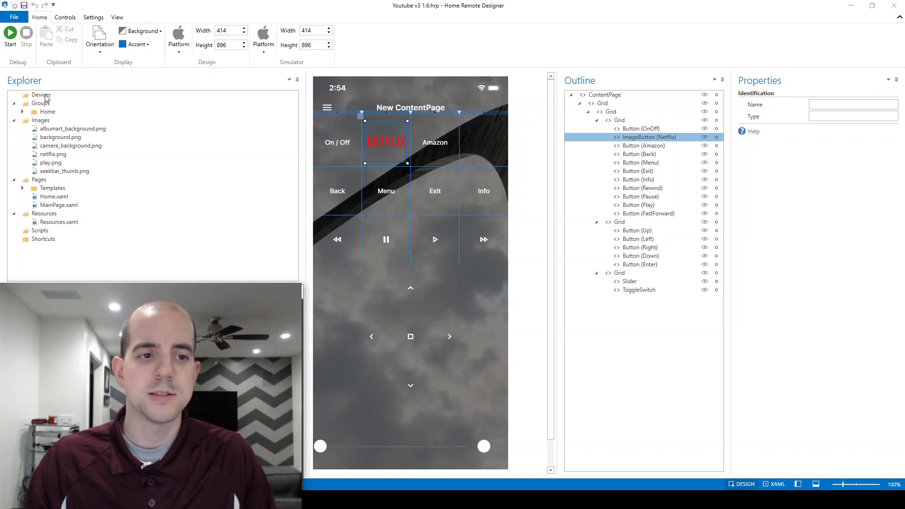
Add a Global Caché source with IP 10.0.0.25 under Devices and view its settings
{"action": "left_click", "coordinate": [41, 95]}
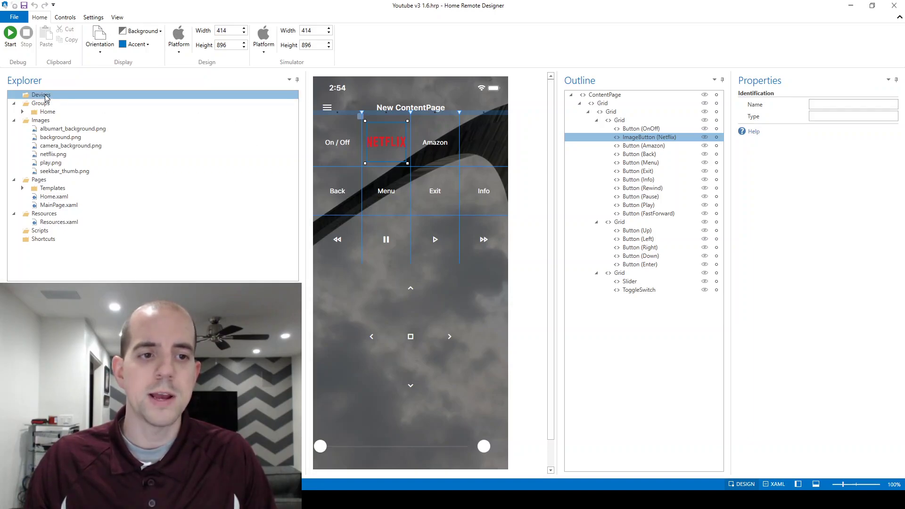
{"action": "right_click", "coordinate": [46, 97]}
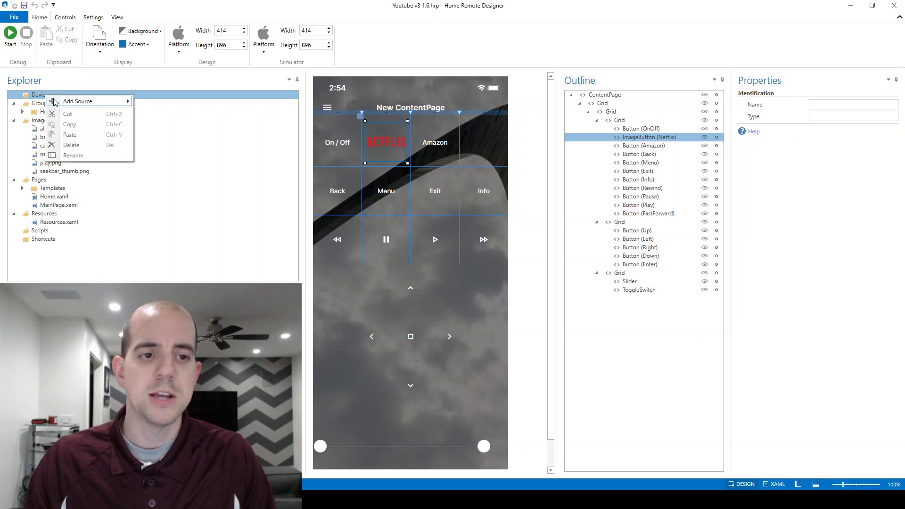
{"action": "mouse_move", "coordinate": [81, 102]}
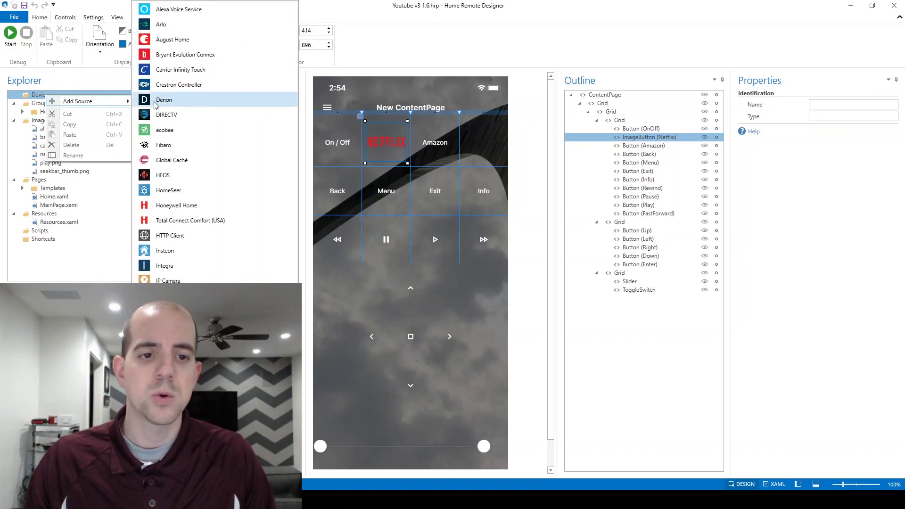
{"action": "left_click", "coordinate": [188, 162]}
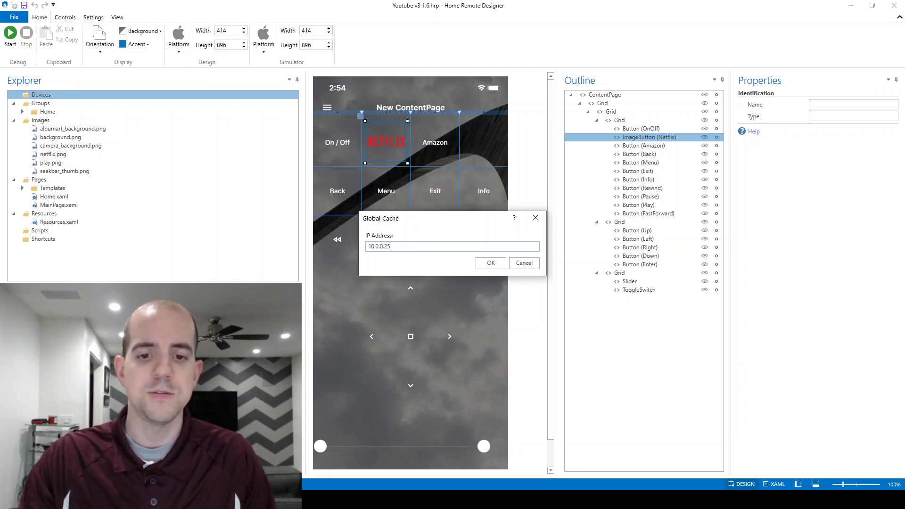
{"action": "left_click", "coordinate": [497, 264]}
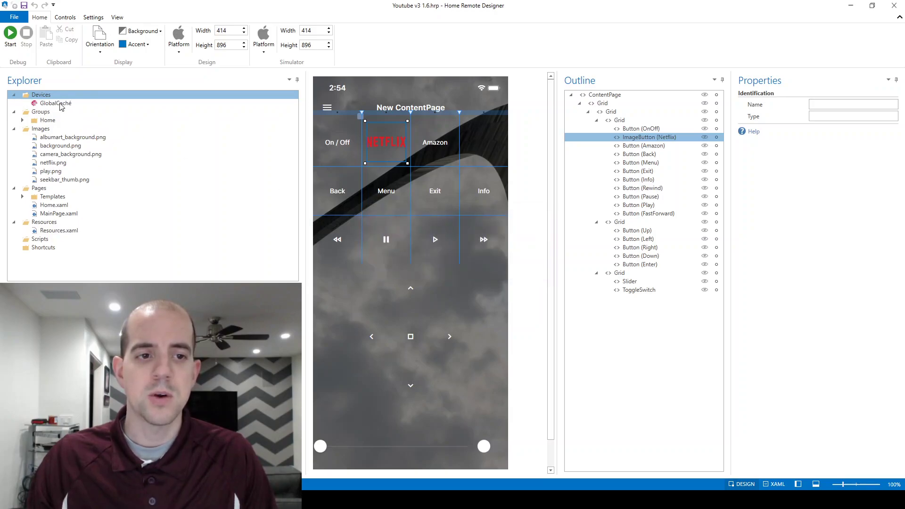
{"action": "left_click", "coordinate": [55, 105]}
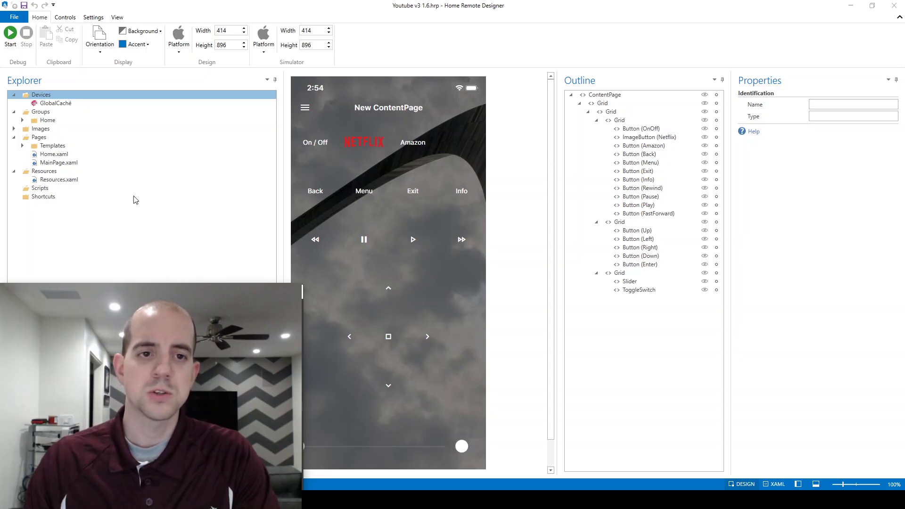
Add a device named Vizio_TV under the GlobalCaché source and view its settings
{"action": "right_click", "coordinate": [51, 104]}
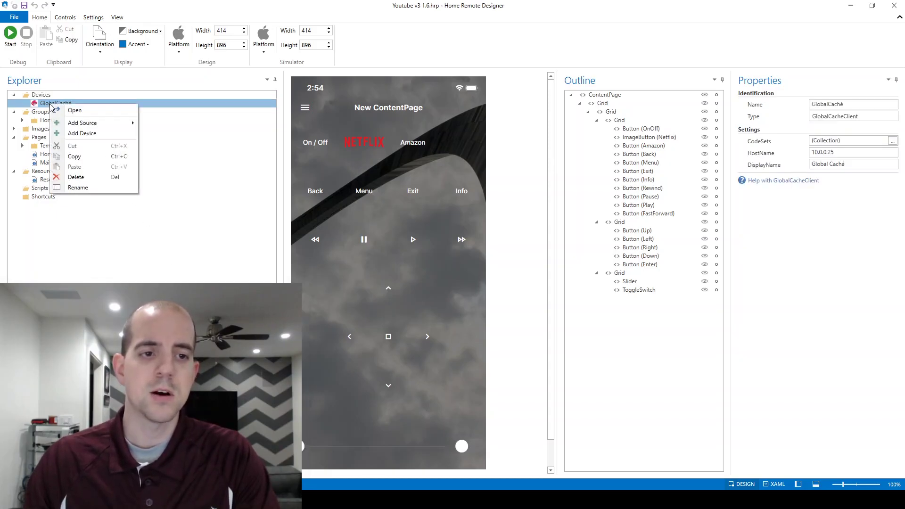
{"action": "left_click", "coordinate": [72, 134]}
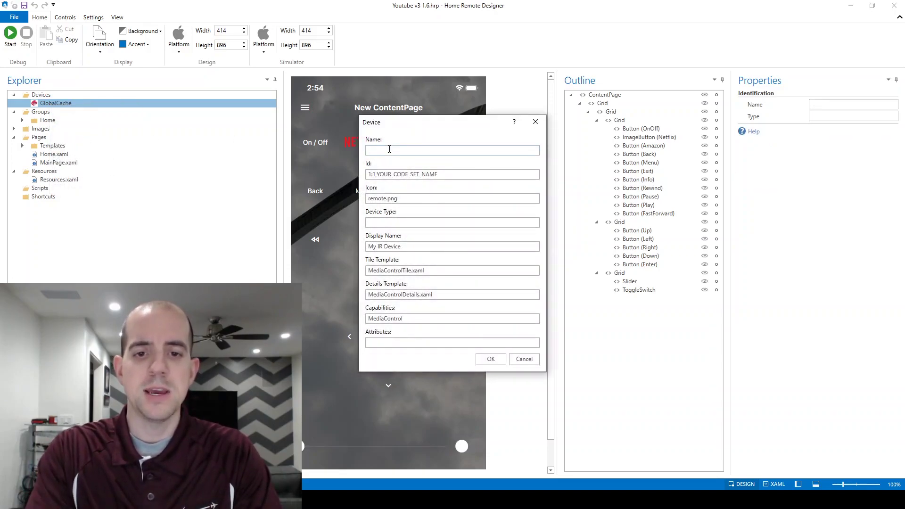
{"action": "type", "text": "Vizio_TV"}
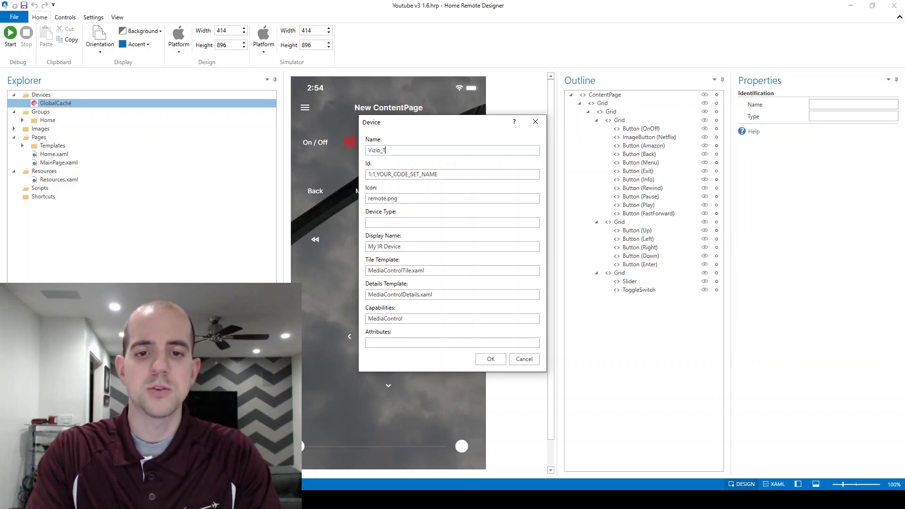
{"action": "left_click", "coordinate": [489, 359]}
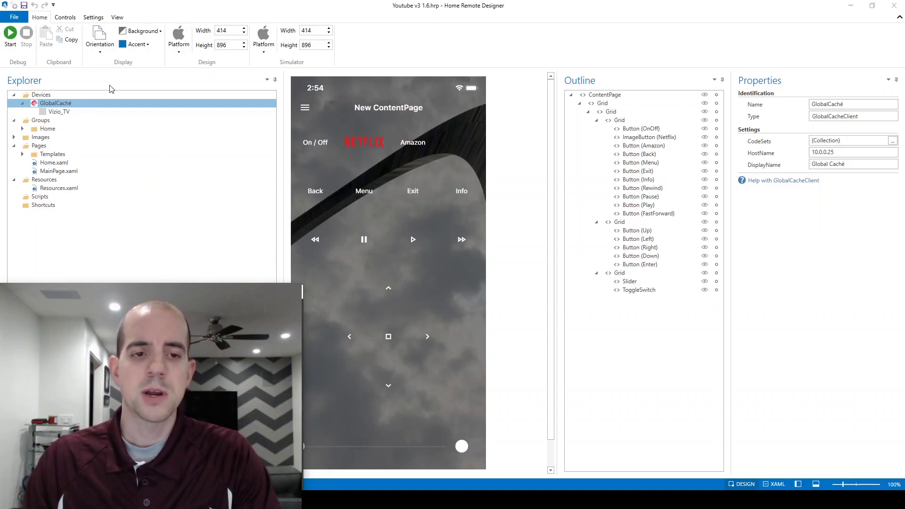
{"action": "left_click", "coordinate": [75, 113]}
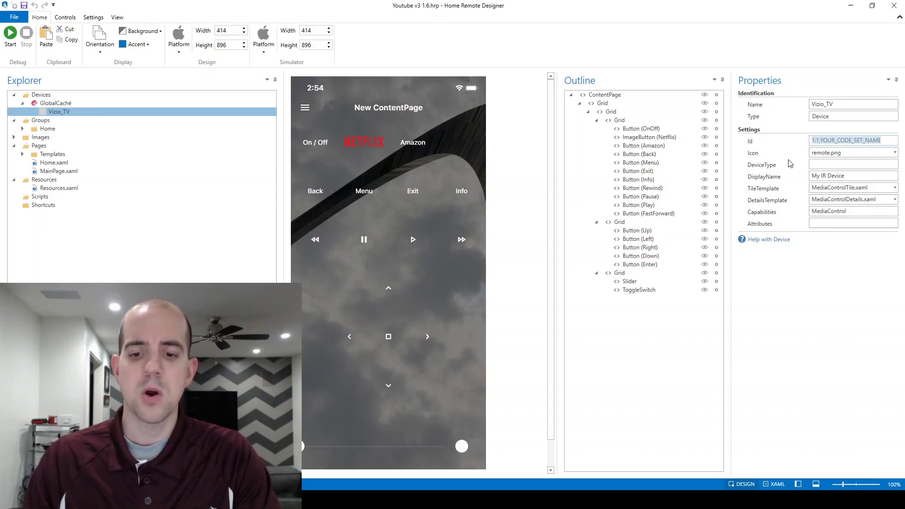
Open the Help topic Devices > Variables > GC Variable on connector addressing
{"action": "left_click", "coordinate": [775, 241]}
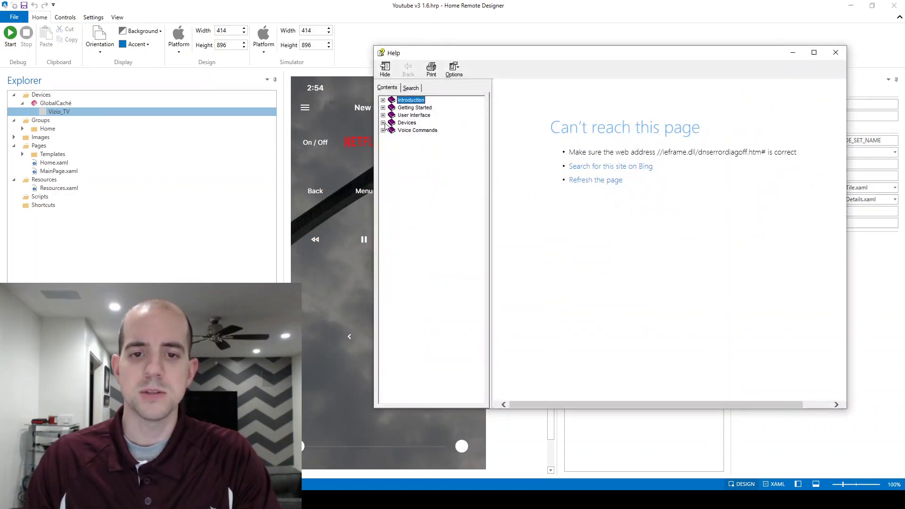
{"action": "left_click", "coordinate": [383, 123]}
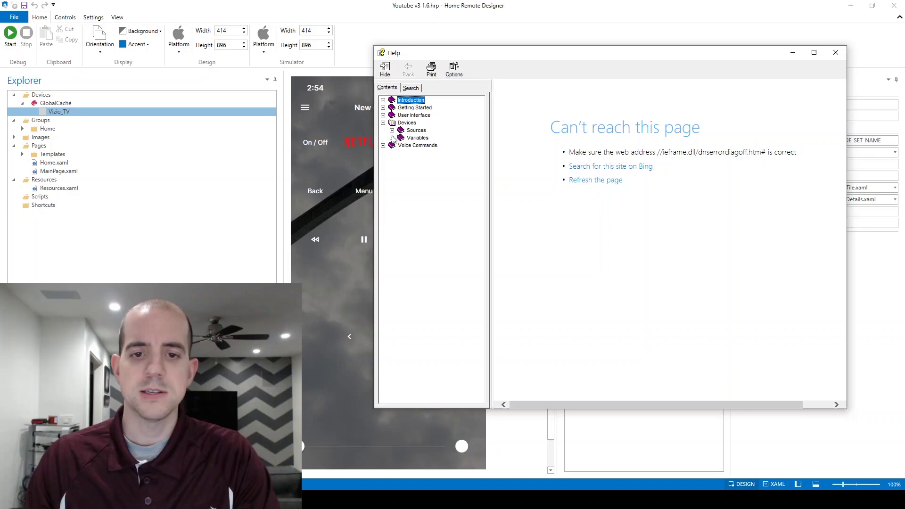
{"action": "left_click", "coordinate": [391, 137]}
{"action": "left_click", "coordinate": [427, 169]}
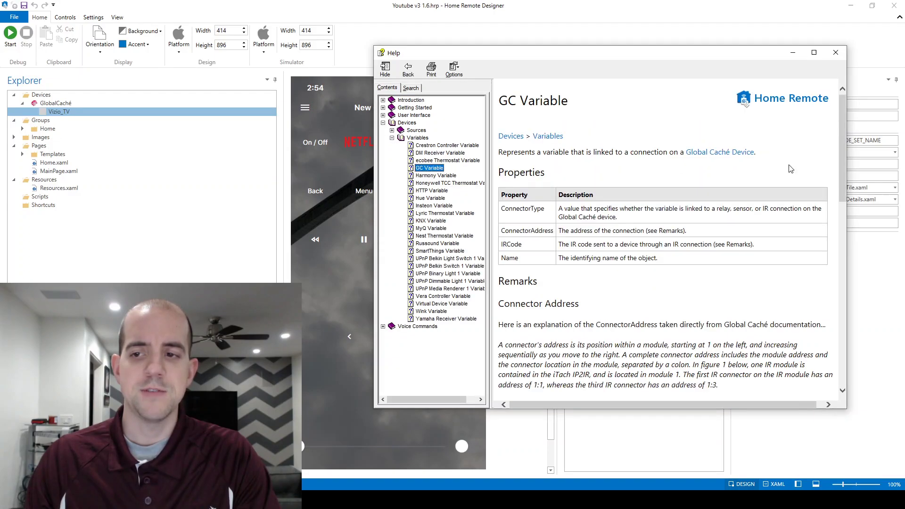
{"action": "left_click_drag", "start_coordinate": [842, 139], "coordinate": [855, 234]}
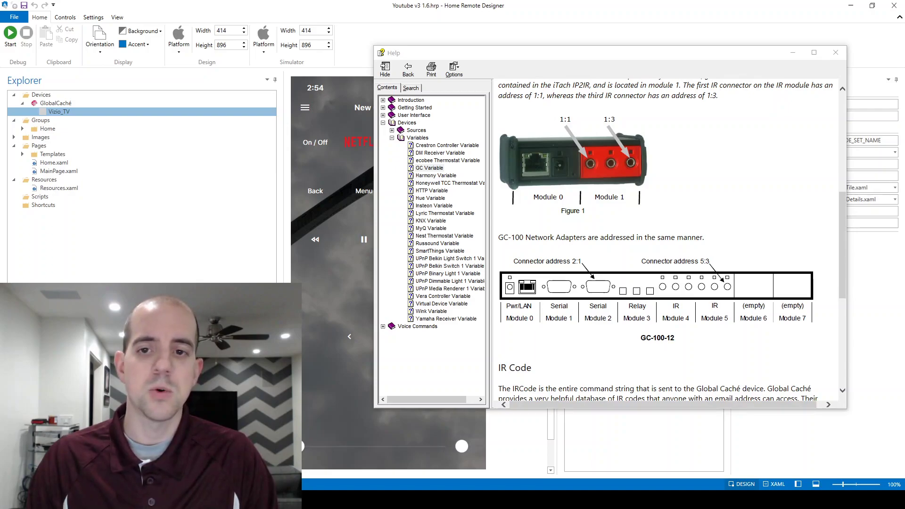
Open the iTach Infrared configuration page and check Connectors 1–3, leaving IR Out, IR Out, IR Blaster
{"action": "key", "text": "alt+Tab"}
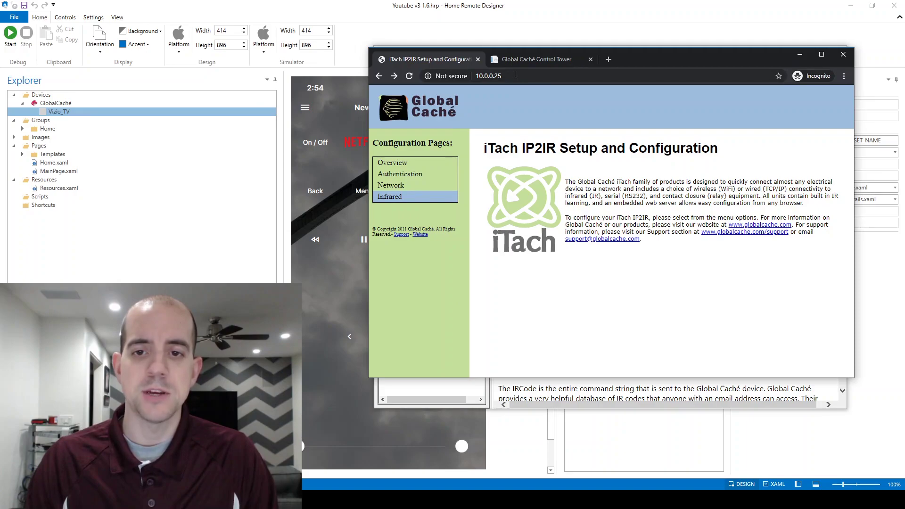
{"action": "left_click", "coordinate": [400, 202]}
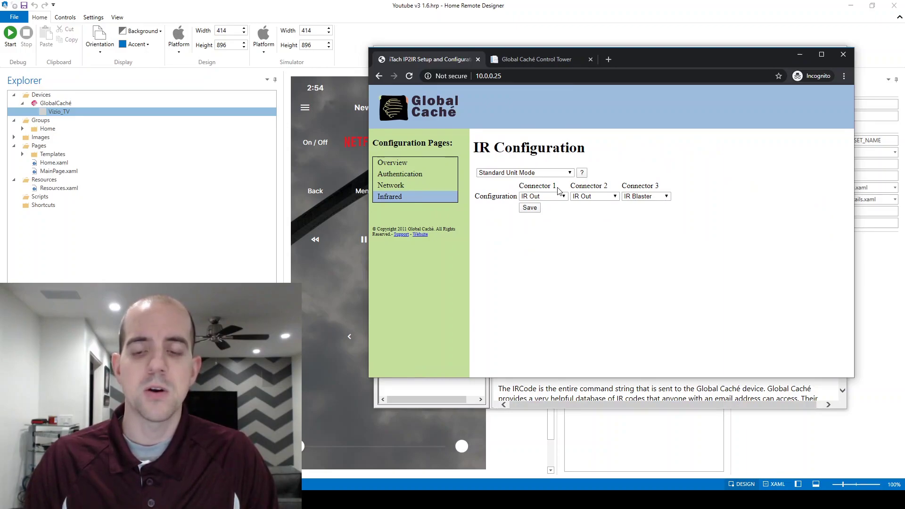
{"action": "left_click", "coordinate": [636, 196]}
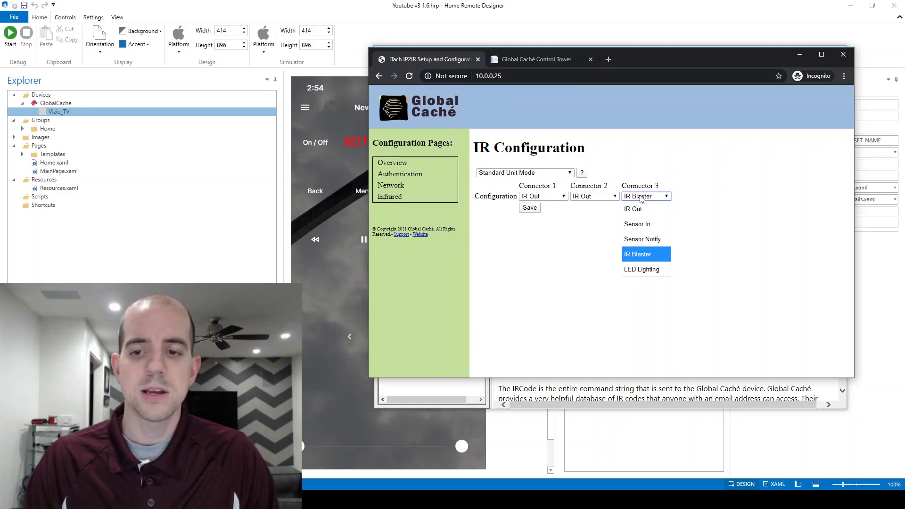
{"action": "left_click", "coordinate": [595, 197]}
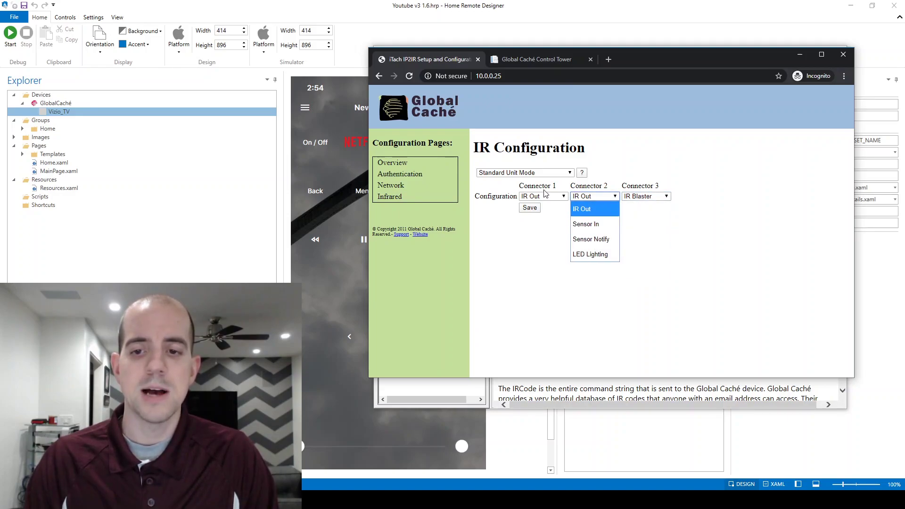
{"action": "left_click", "coordinate": [545, 196]}
{"action": "left_click", "coordinate": [594, 196]}
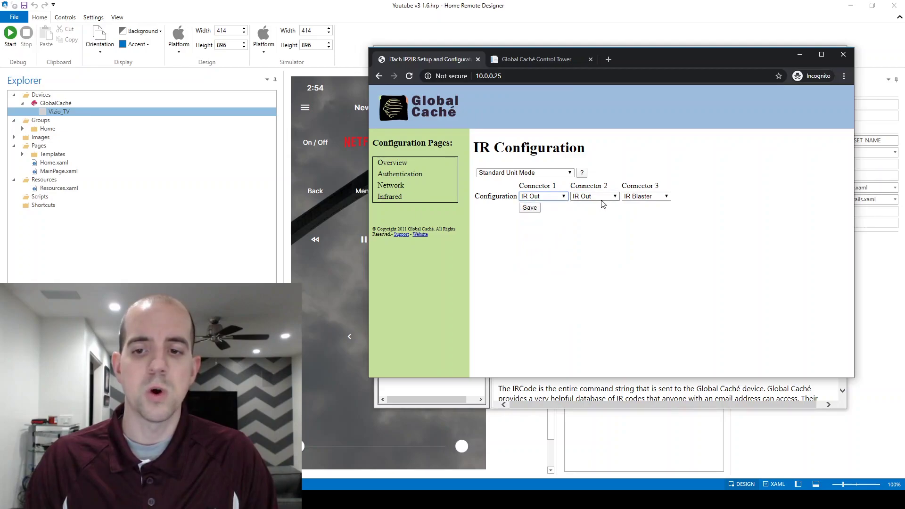
{"action": "left_click", "coordinate": [594, 196]}
{"action": "left_click", "coordinate": [667, 214]}
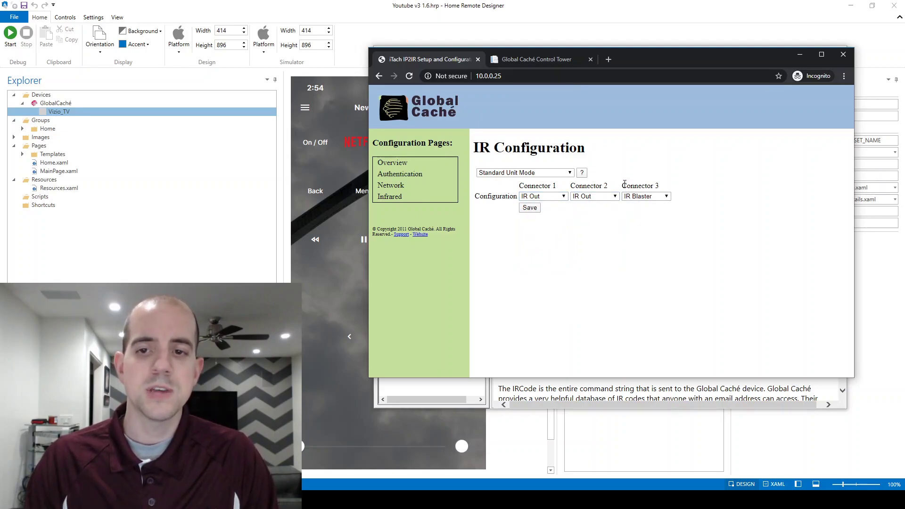
{"action": "left_click_drag", "start_coordinate": [623, 186], "coordinate": [660, 187]}
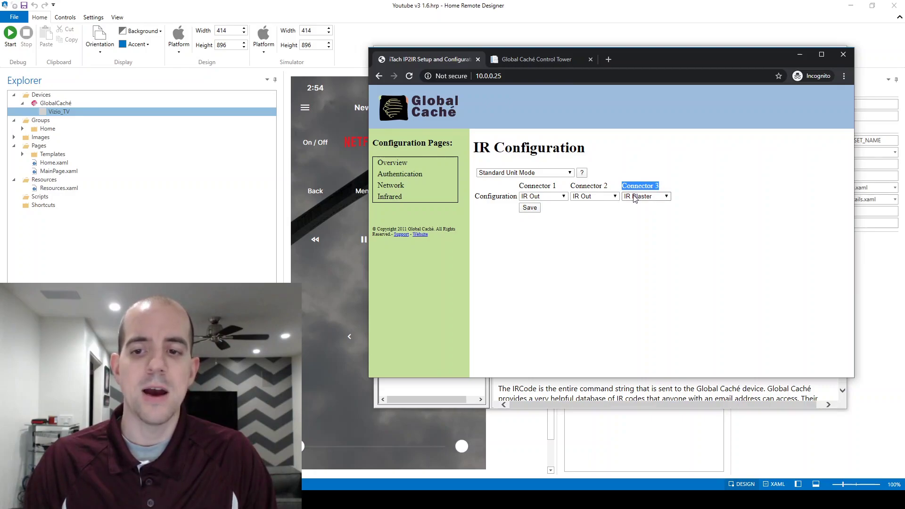
{"action": "left_click", "coordinate": [690, 188]}
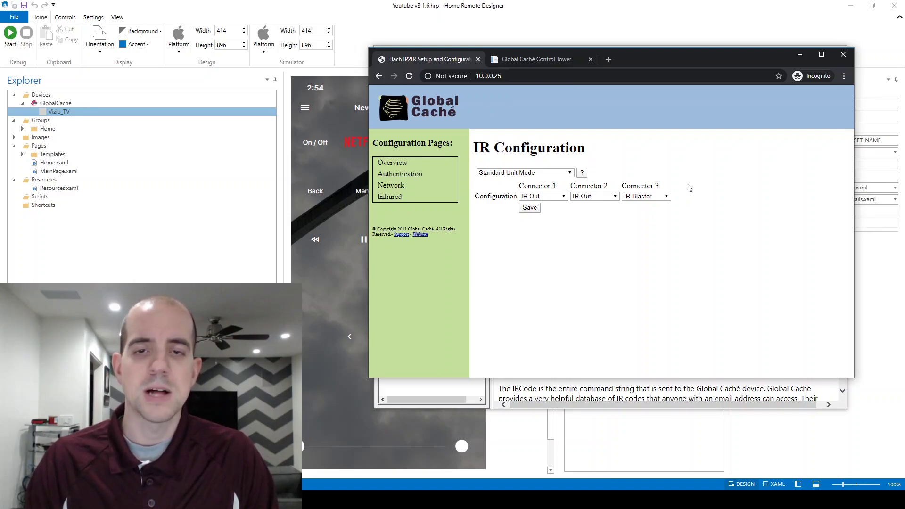
Change the Vizio_TV device's Id to 1:3,Viziom70, replacing the placeholder code set name
{"action": "key", "text": "alt+Tab"}
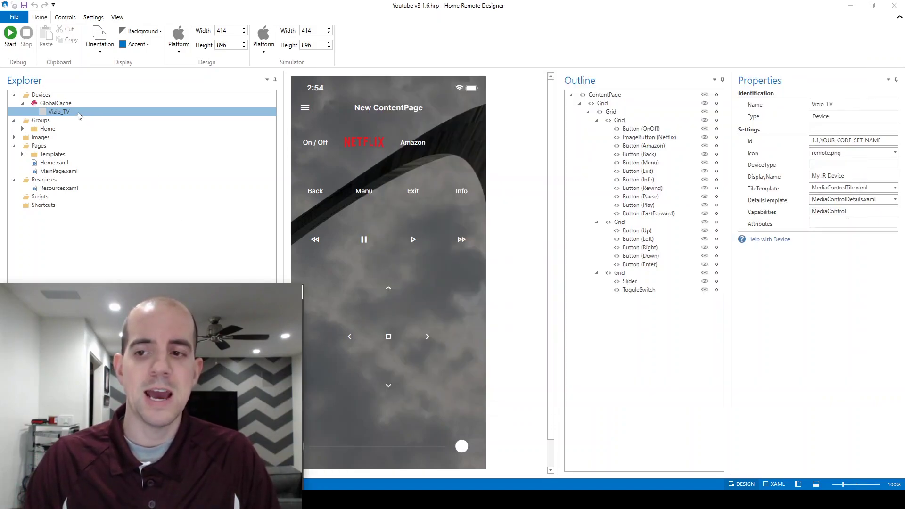
{"action": "triple_click", "coordinate": [814, 140]}
{"action": "key", "text": "ctrl+c"}
{"action": "left_click", "coordinate": [816, 139]}
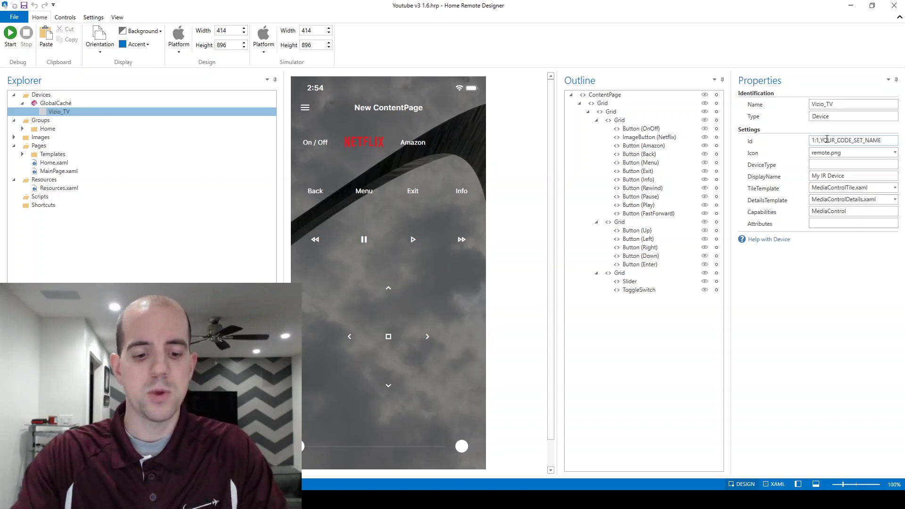
{"action": "type", "text": "3"}
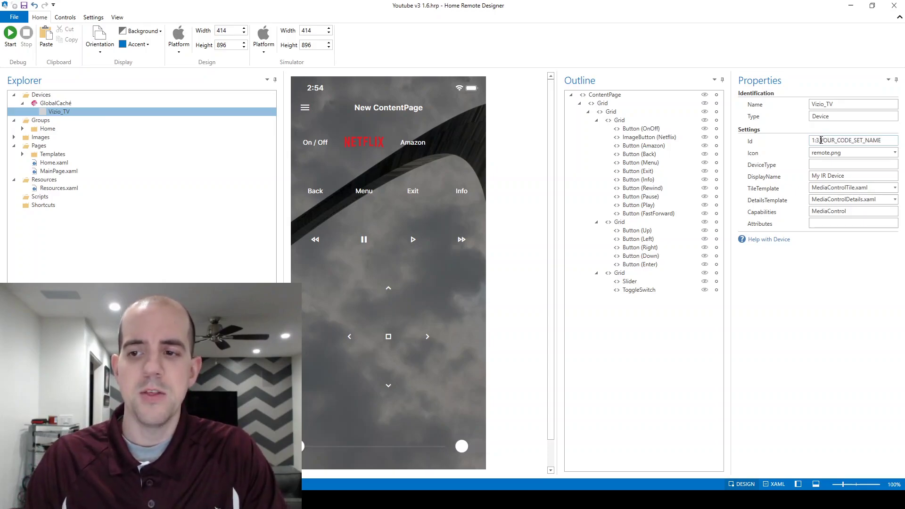
{"action": "type", "text": ","}
{"action": "left_click_drag", "start_coordinate": [821, 140], "coordinate": [885, 138]}
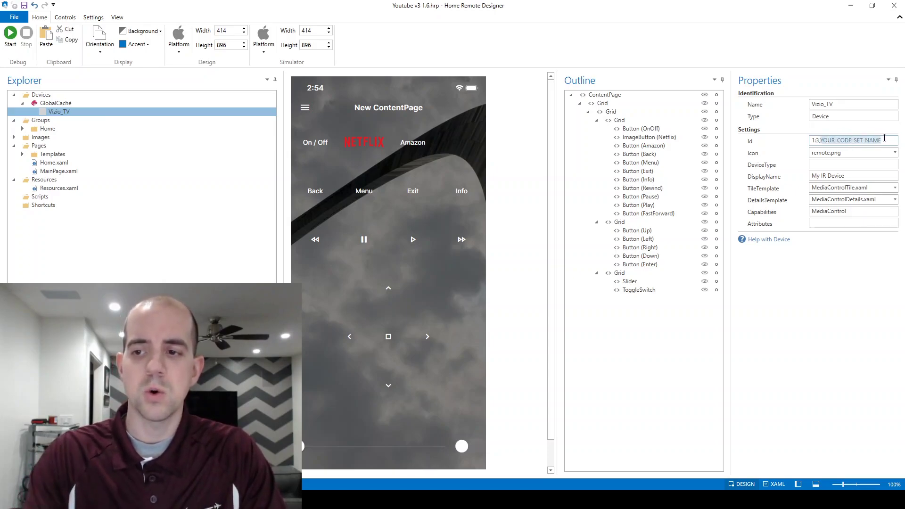
{"action": "type", "text": "Vizio"}
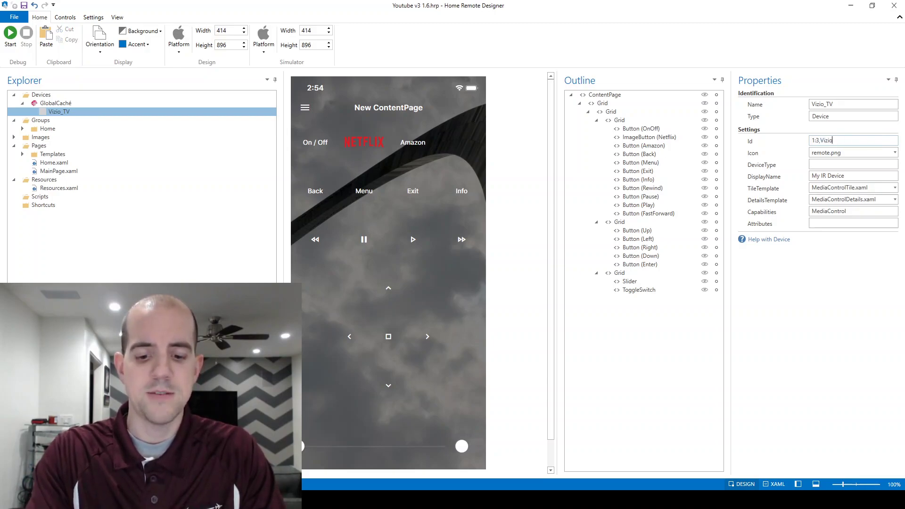
{"action": "type", "text": "m70"}
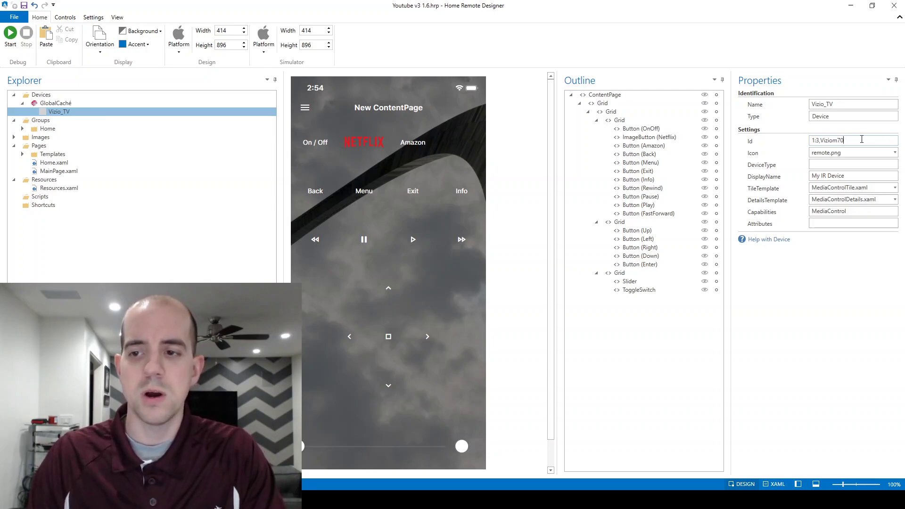
{"action": "left_click_drag", "start_coordinate": [864, 138], "coordinate": [820, 141]}
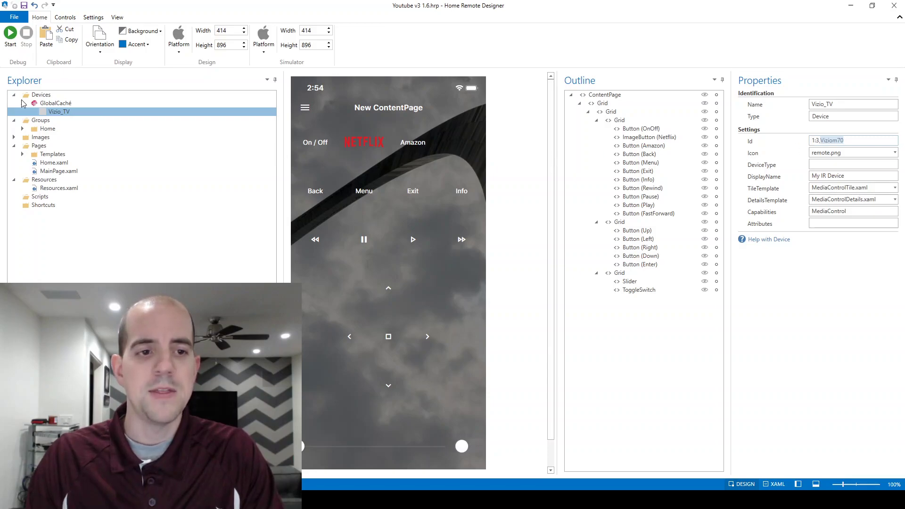
Add a Viziom70 code set to the GlobalCaché source's CodeSets and open its IR code editor
{"action": "left_click", "coordinate": [56, 104]}
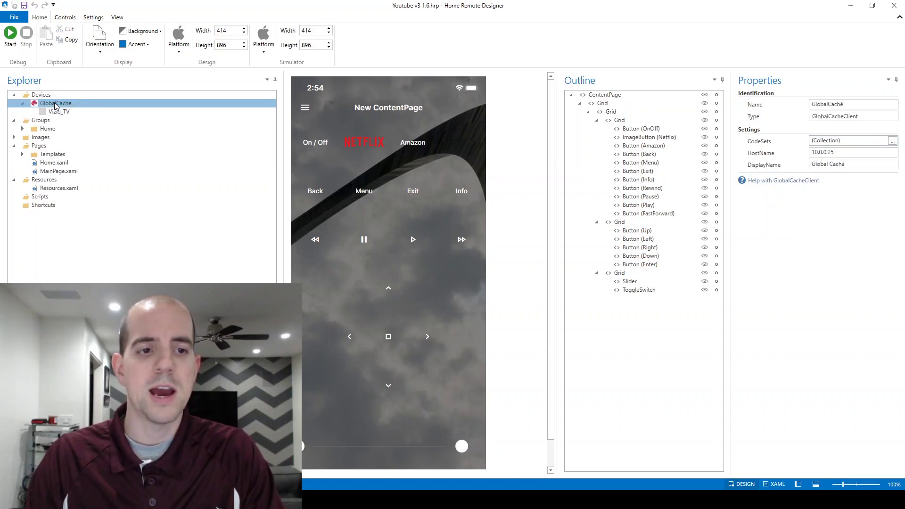
{"action": "right_click", "coordinate": [55, 105]}
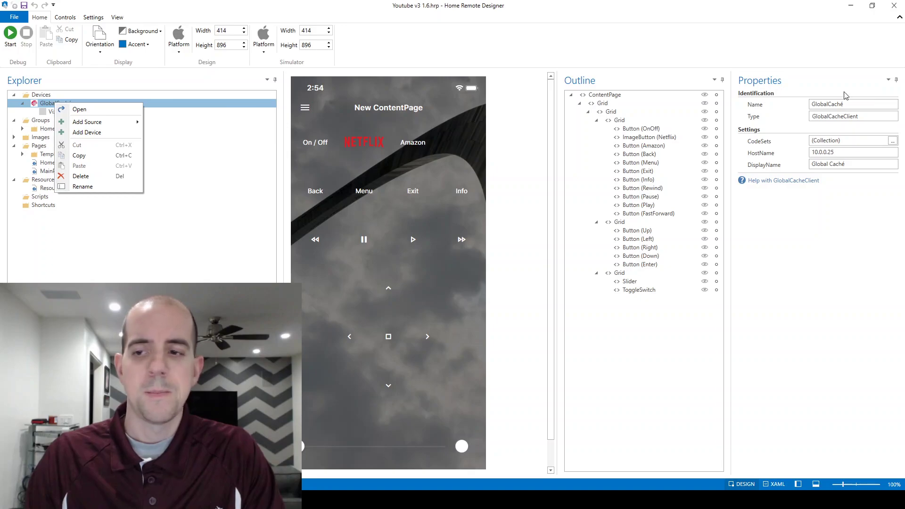
{"action": "left_click", "coordinate": [892, 142]}
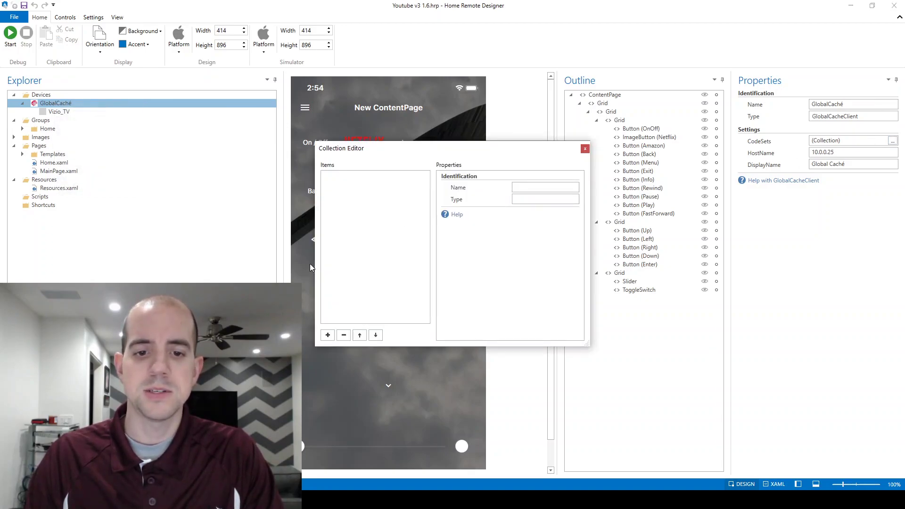
{"action": "left_click_drag", "start_coordinate": [415, 151], "coordinate": [528, 139]}
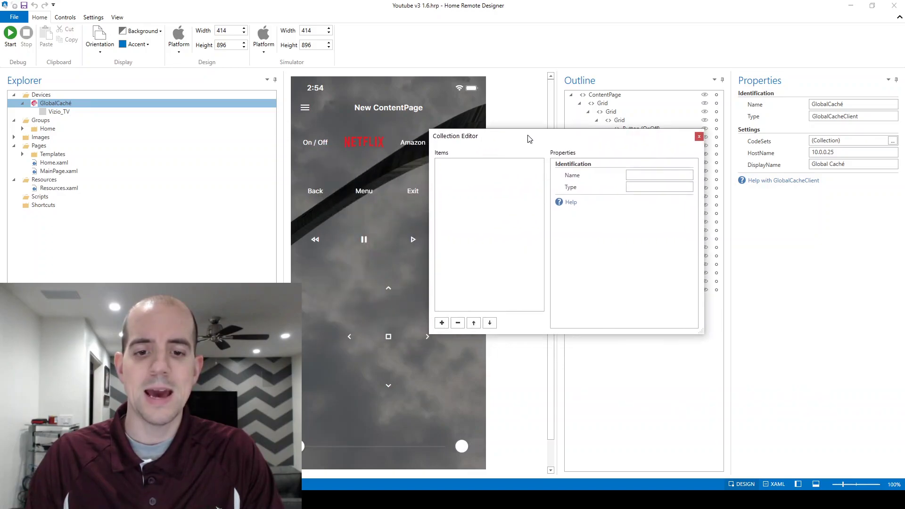
{"action": "left_click", "coordinate": [441, 323]}
{"action": "left_click", "coordinate": [474, 165]}
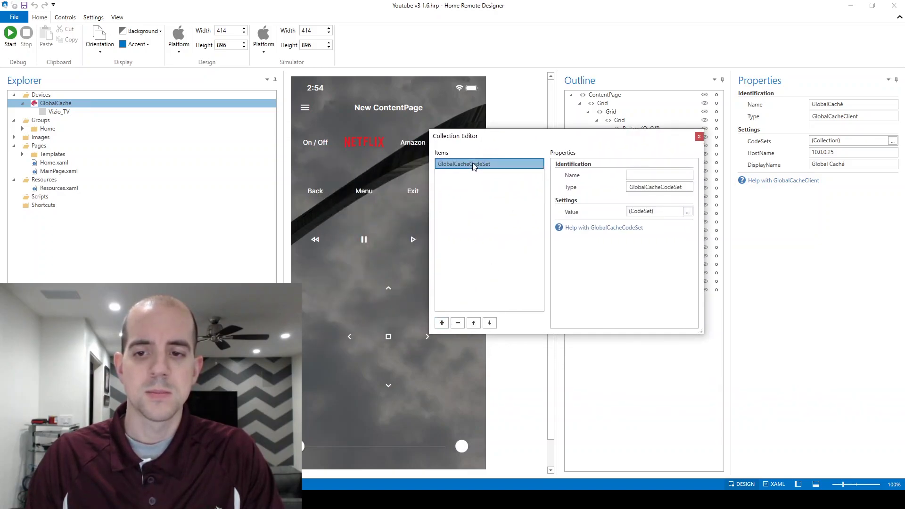
{"action": "left_click", "coordinate": [650, 175]}
{"action": "type", "text": "Vizio_TV"}
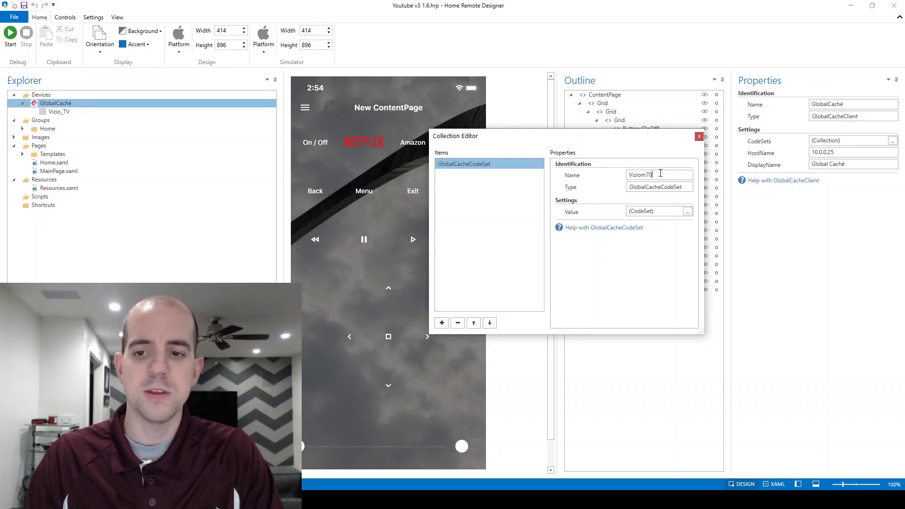
{"action": "left_click", "coordinate": [689, 212]}
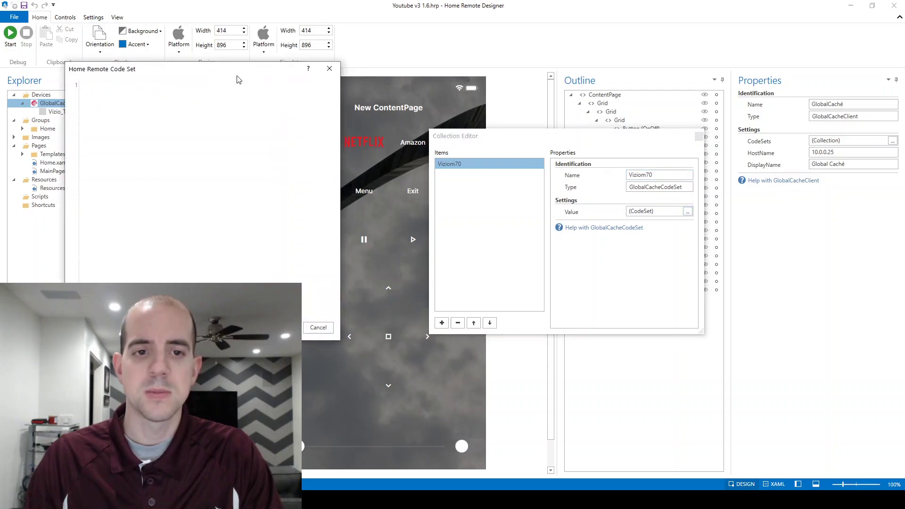
Move the Home Remote Code Set editor to the screen centre, then switch to the browser
{"action": "left_click_drag", "start_coordinate": [246, 71], "coordinate": [640, 51]}
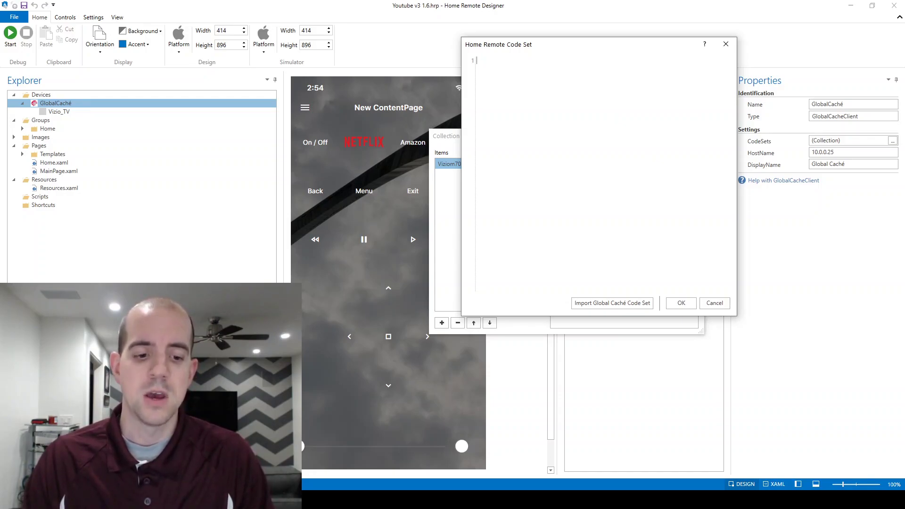
{"action": "key", "text": "alt+Tab"}
Open the Control Tower IR database and pick Vizio as the brand after typing 'vizio'
{"action": "left_click", "coordinate": [538, 59]}
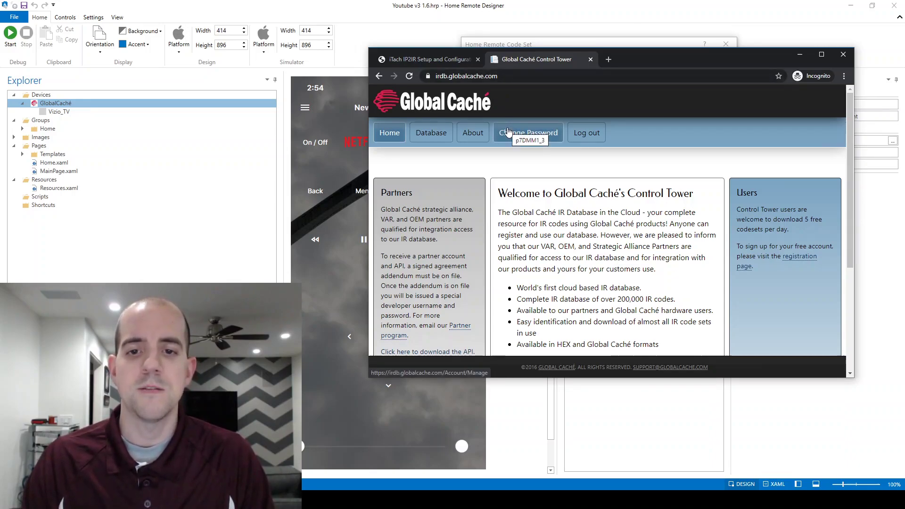
{"action": "left_click", "coordinate": [437, 134]}
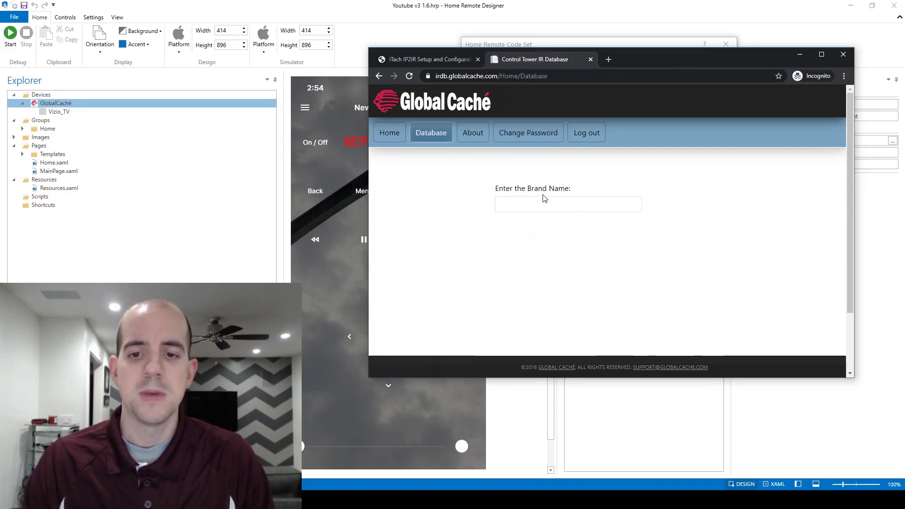
{"action": "left_click", "coordinate": [542, 199]}
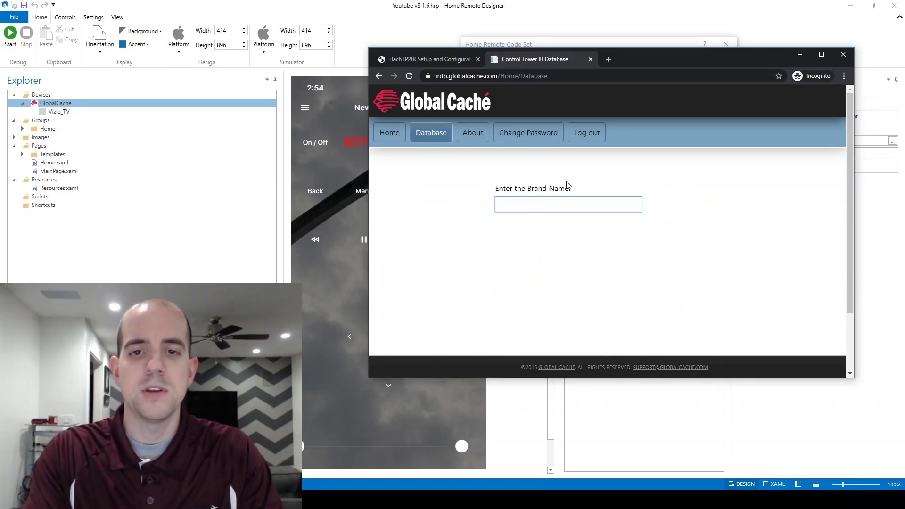
{"action": "type", "text": "vizio"}
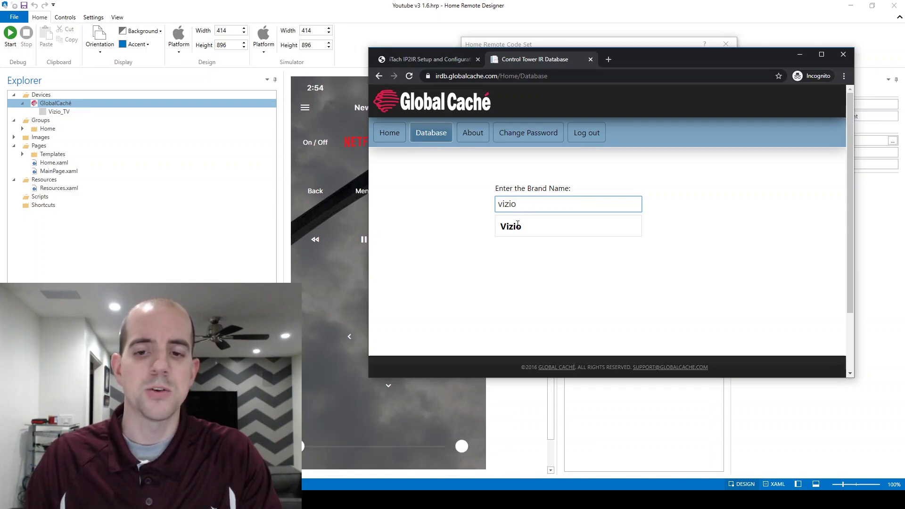
{"action": "left_click", "coordinate": [518, 226]}
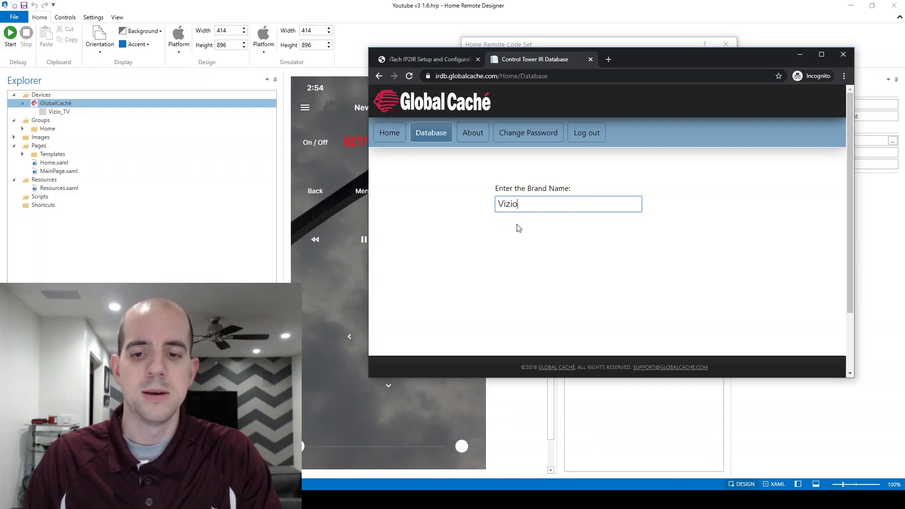
Set device type TV and model All Models, then browse the function list without choosing
{"action": "left_click", "coordinate": [527, 239]}
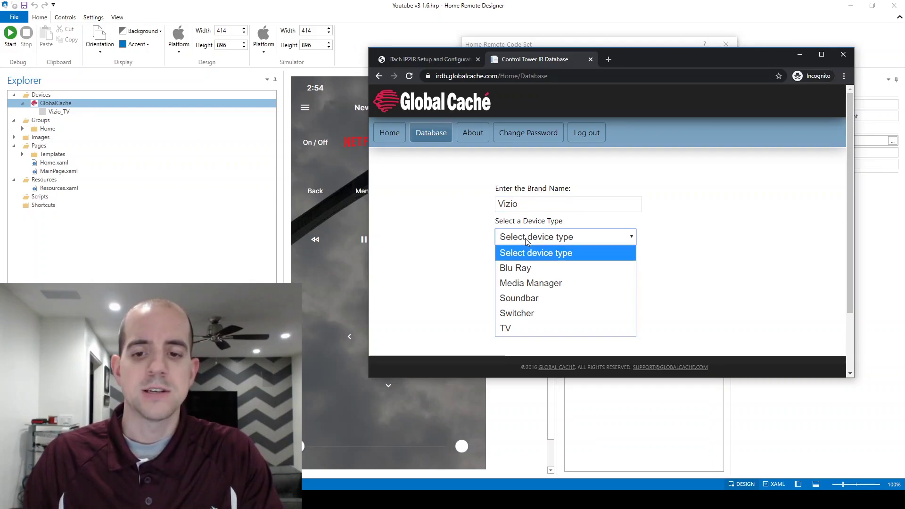
{"action": "left_click", "coordinate": [522, 326]}
{"action": "left_click", "coordinate": [543, 273]}
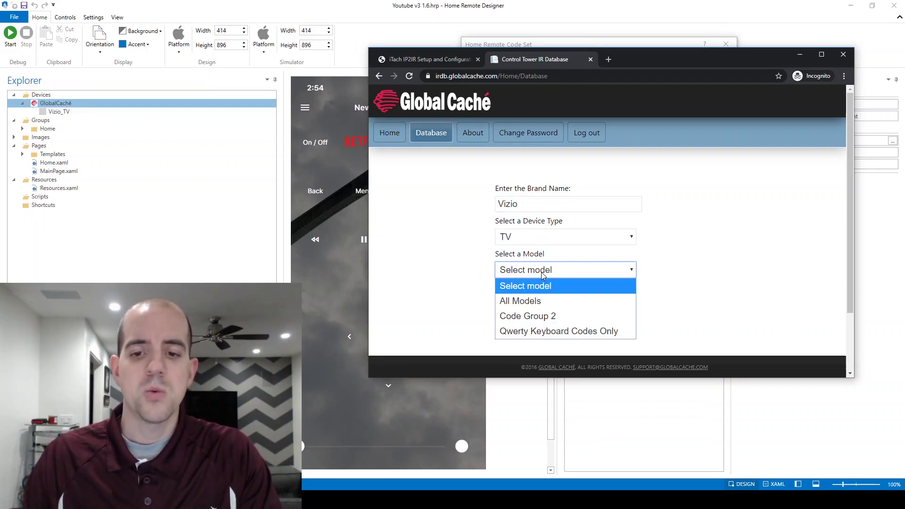
{"action": "left_click", "coordinate": [536, 307]}
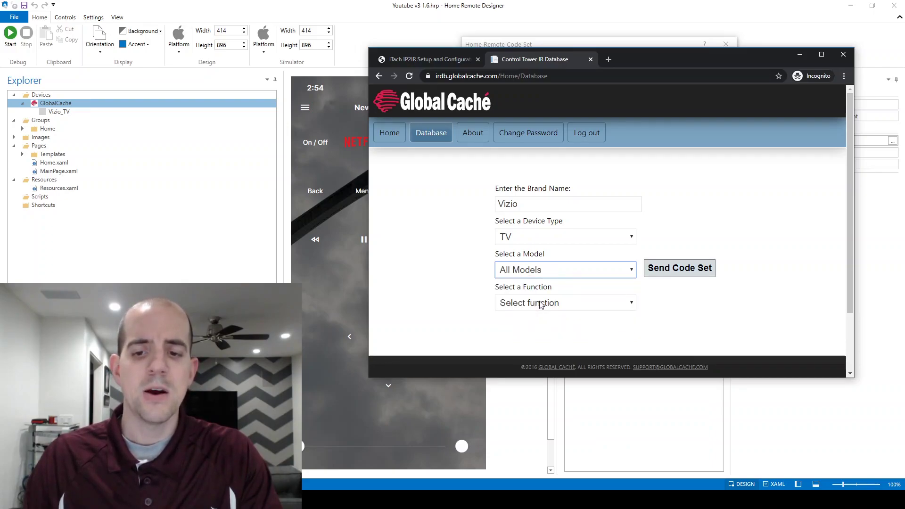
{"action": "left_click", "coordinate": [541, 305]}
{"action": "scroll", "coordinate": [545, 226], "scroll_direction": "down", "scroll_amount": 6}
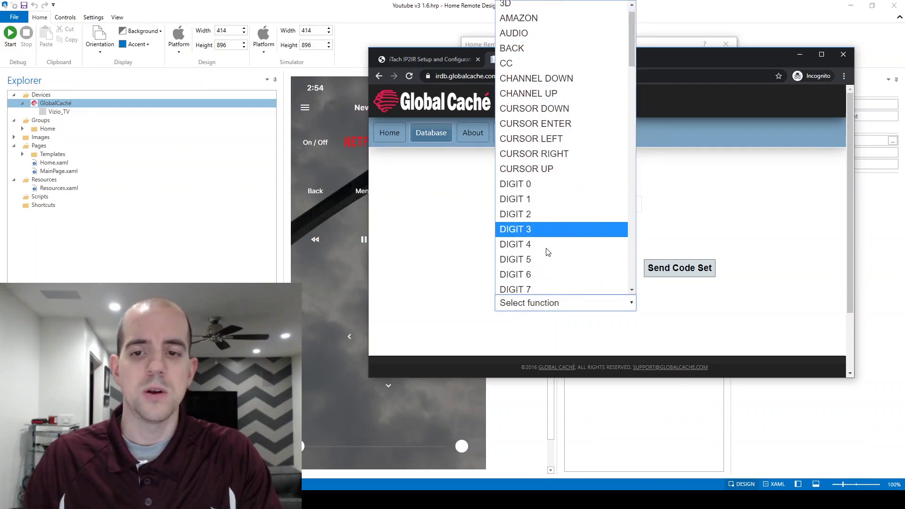
{"action": "left_click", "coordinate": [669, 270]}
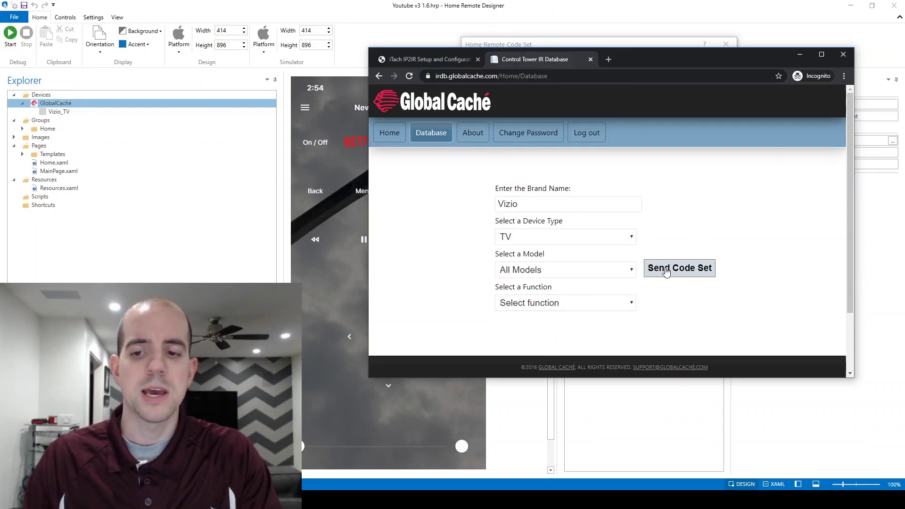
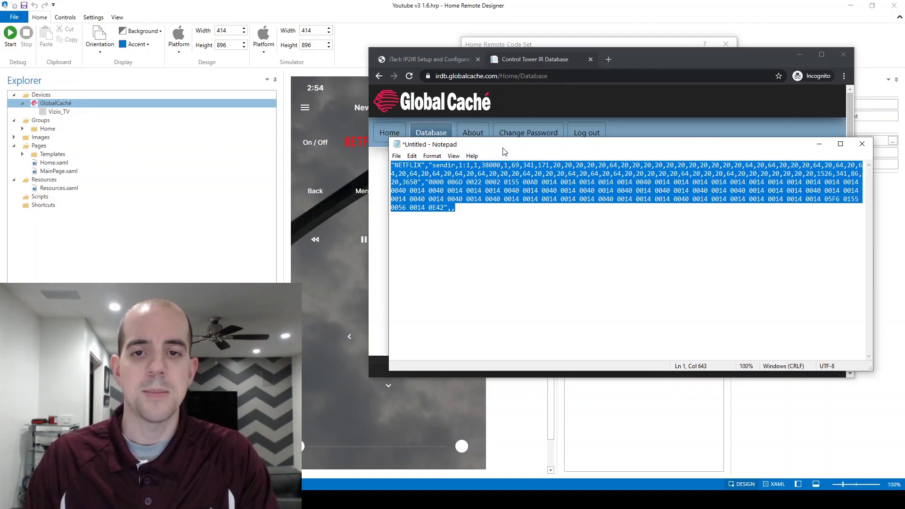
Import the pasted NETFLIX Global Caché sendir code into the Viziom70 code set as a Netflix line
{"action": "left_click", "coordinate": [518, 44]}
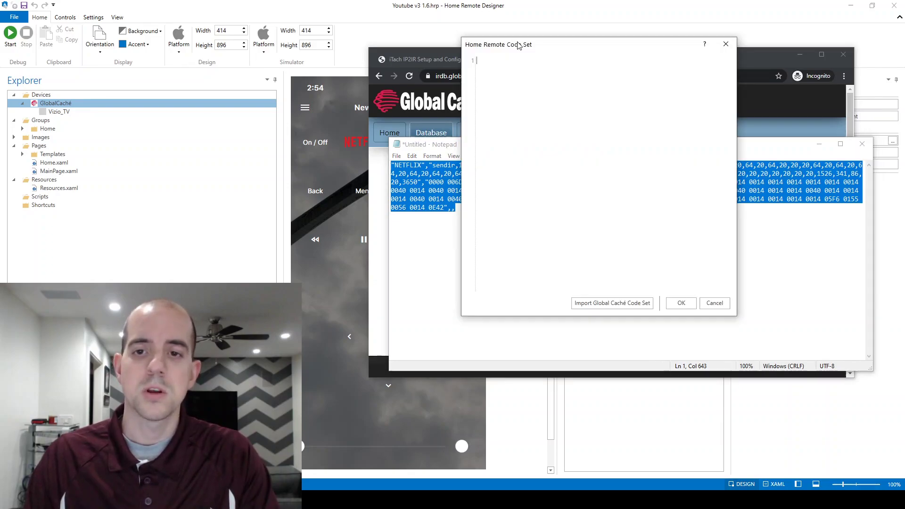
{"action": "left_click", "coordinate": [622, 304]}
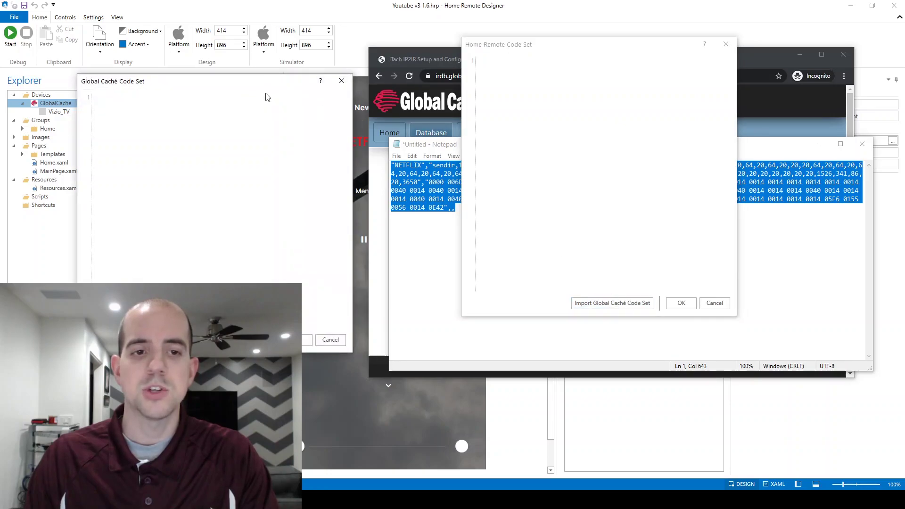
{"action": "left_click_drag", "start_coordinate": [251, 84], "coordinate": [681, 76]}
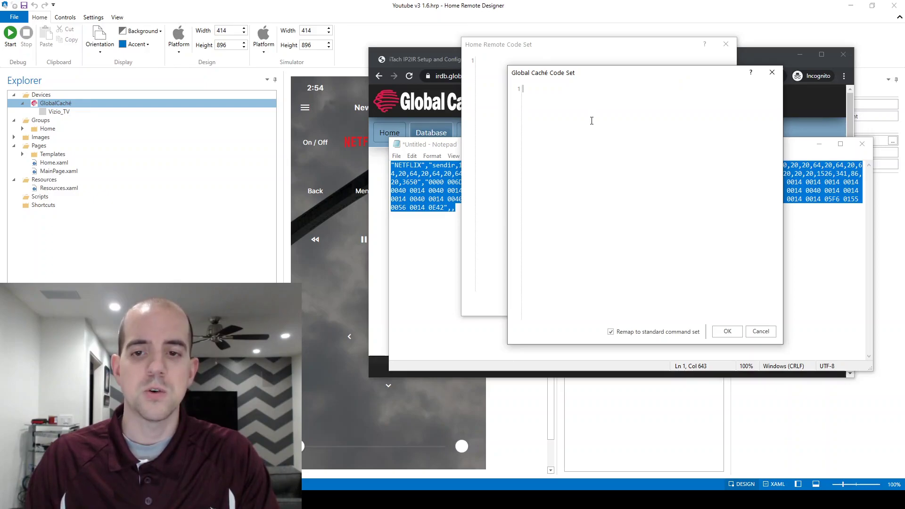
{"action": "key", "text": "ctrl+v"}
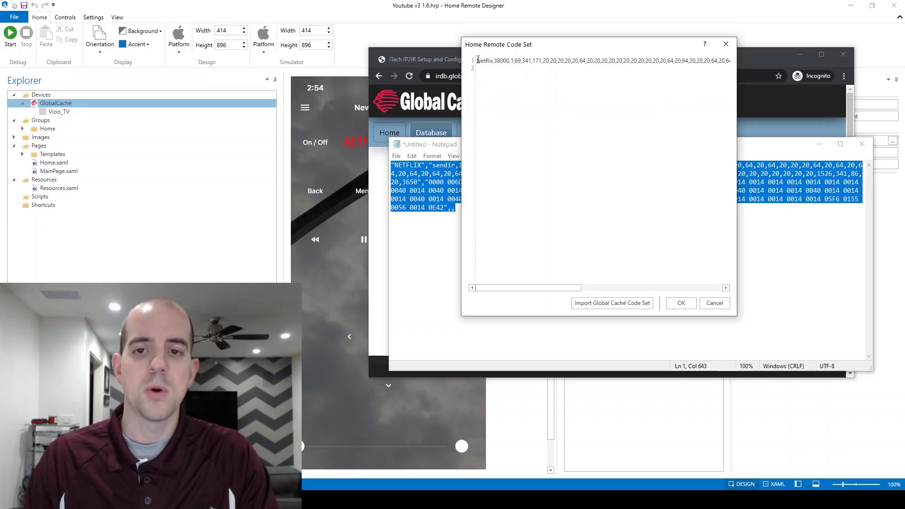
{"action": "left_click_drag", "start_coordinate": [478, 61], "coordinate": [495, 60]}
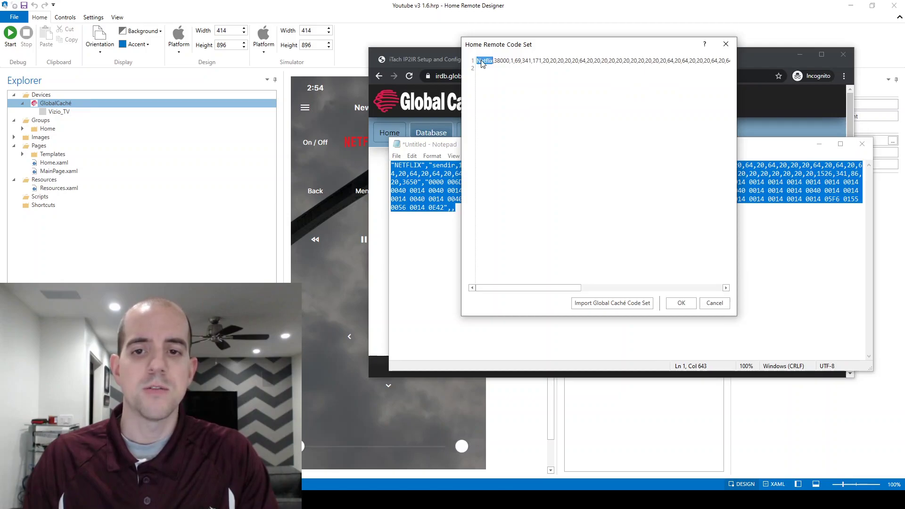
{"action": "left_click", "coordinate": [682, 303]}
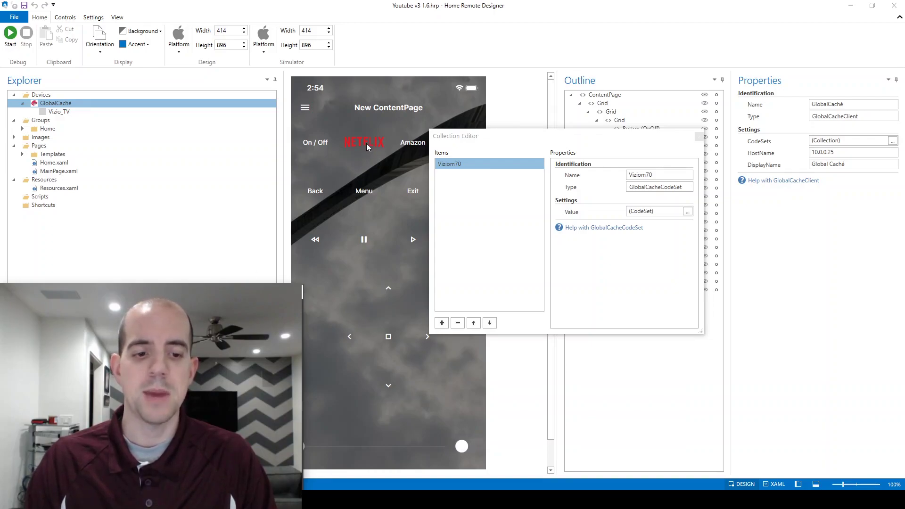
Open the Actions list for the Netflix image button's Clicked EventTrigger
{"action": "left_click", "coordinate": [699, 137]}
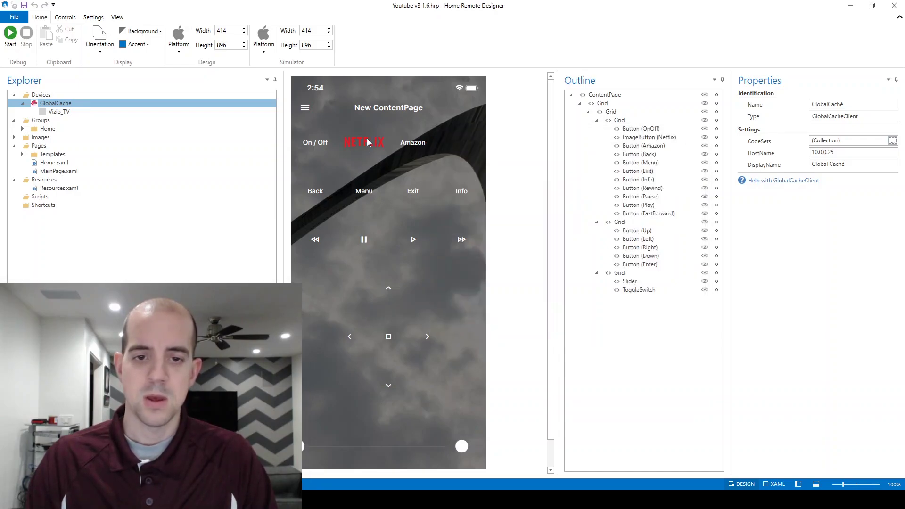
{"action": "left_click", "coordinate": [368, 142]}
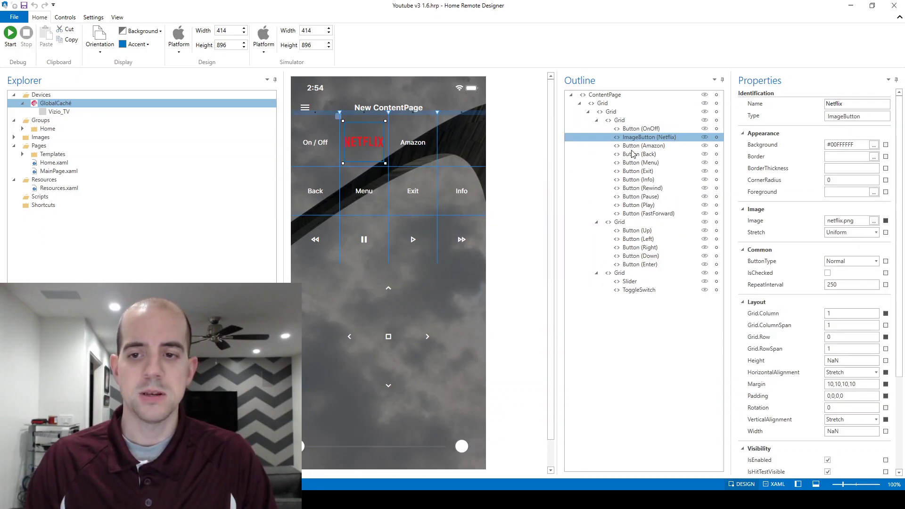
{"action": "scroll", "coordinate": [786, 208], "scroll_direction": "down", "scroll_amount": 5}
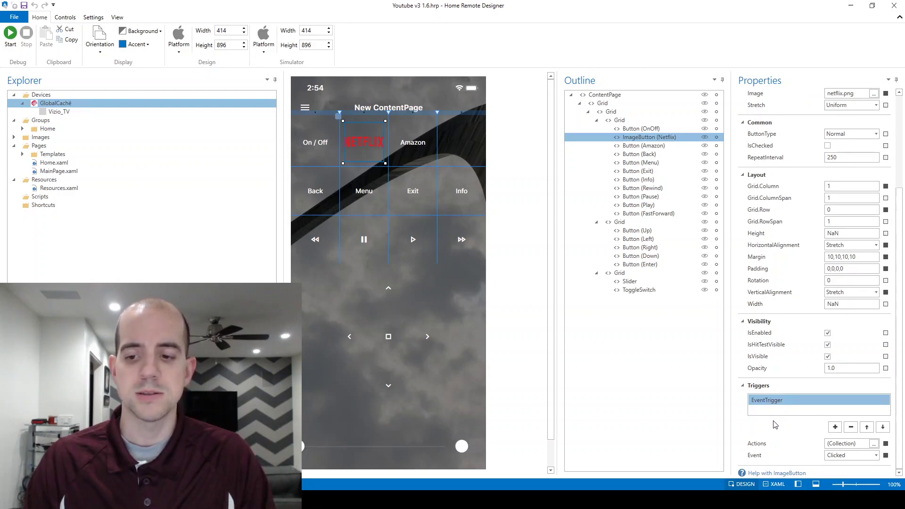
{"action": "double_click", "coordinate": [837, 460]}
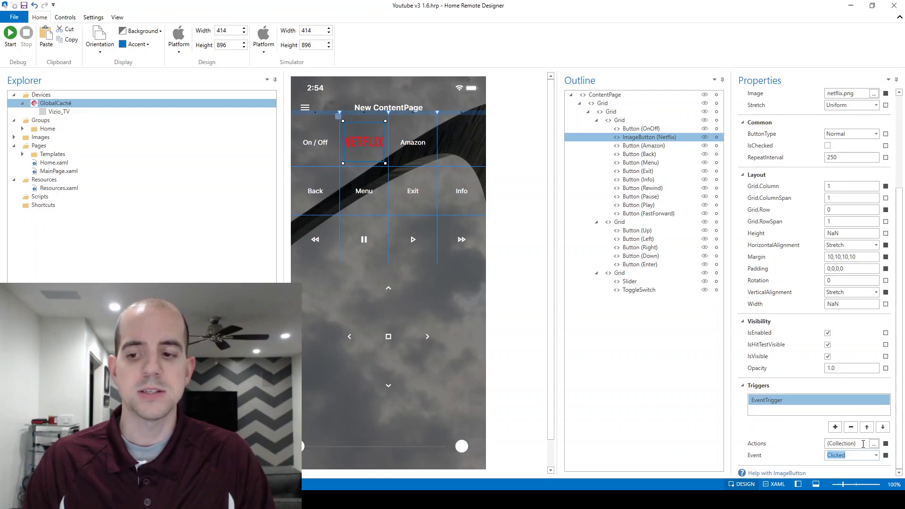
{"action": "left_click", "coordinate": [874, 444]}
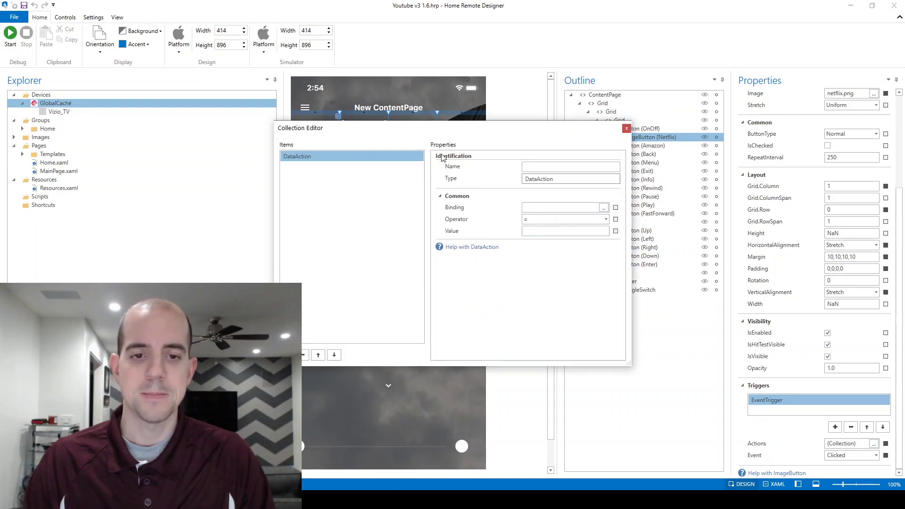
Bind the DataAction to Vizio_TV.MediaCommand and give it the value Netflix
{"action": "left_click_drag", "start_coordinate": [419, 125], "coordinate": [539, 127]}
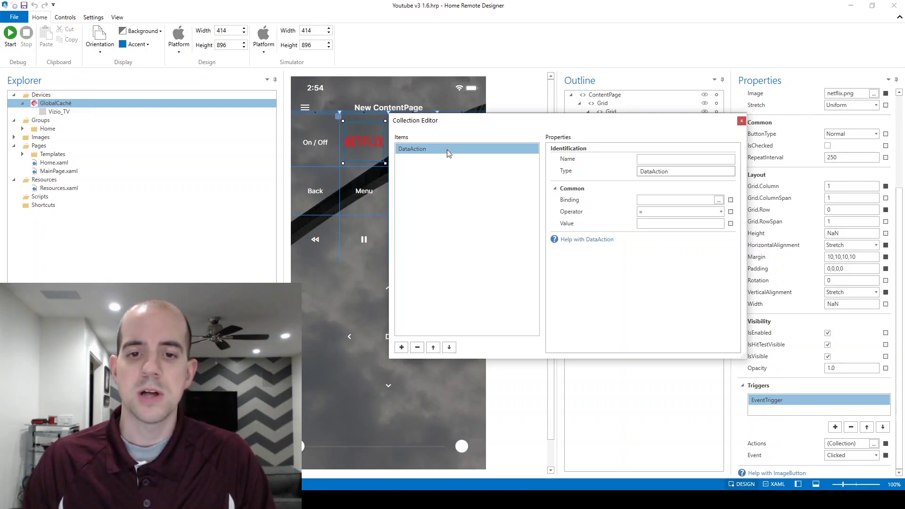
{"action": "left_click", "coordinate": [719, 200]}
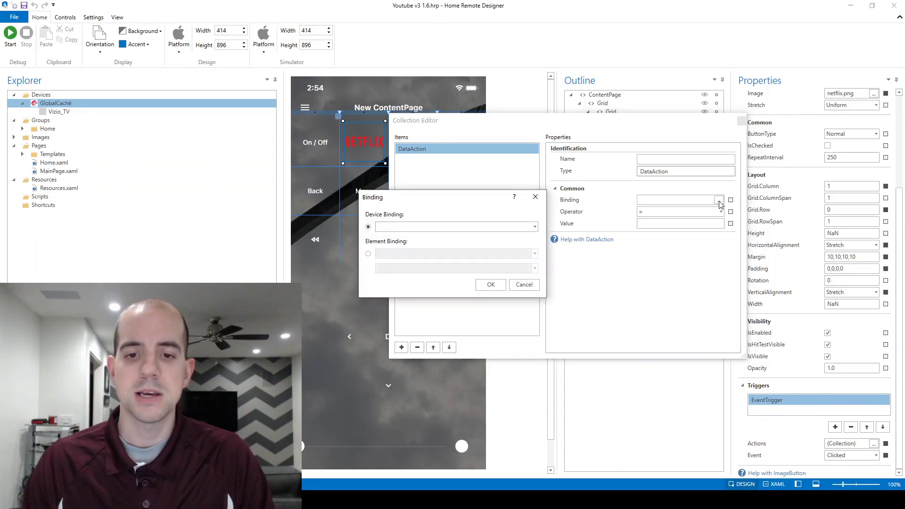
{"action": "left_click", "coordinate": [536, 227]}
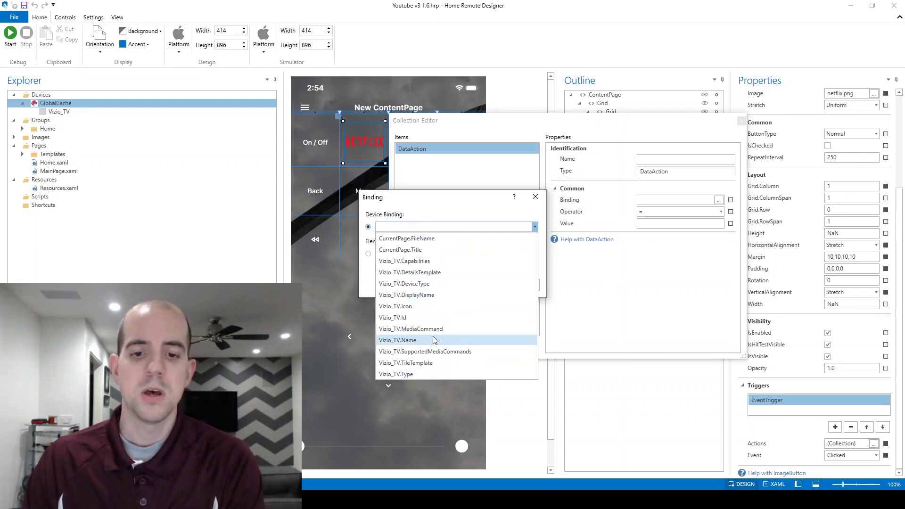
{"action": "left_click", "coordinate": [410, 330]}
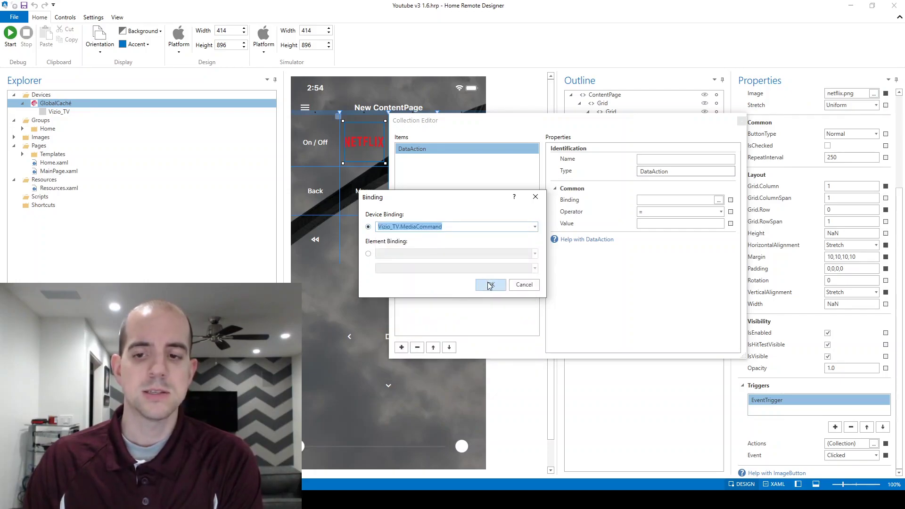
{"action": "left_click", "coordinate": [491, 285]}
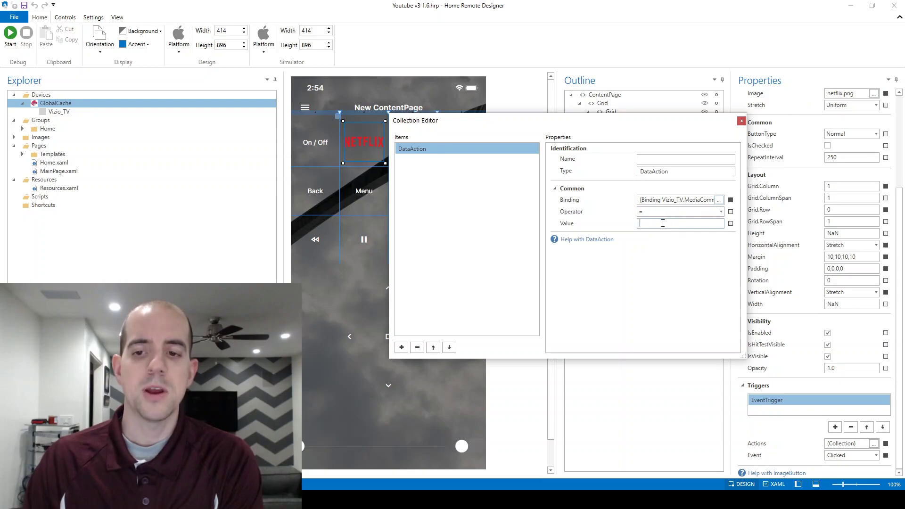
{"action": "type", "text": "Net"}
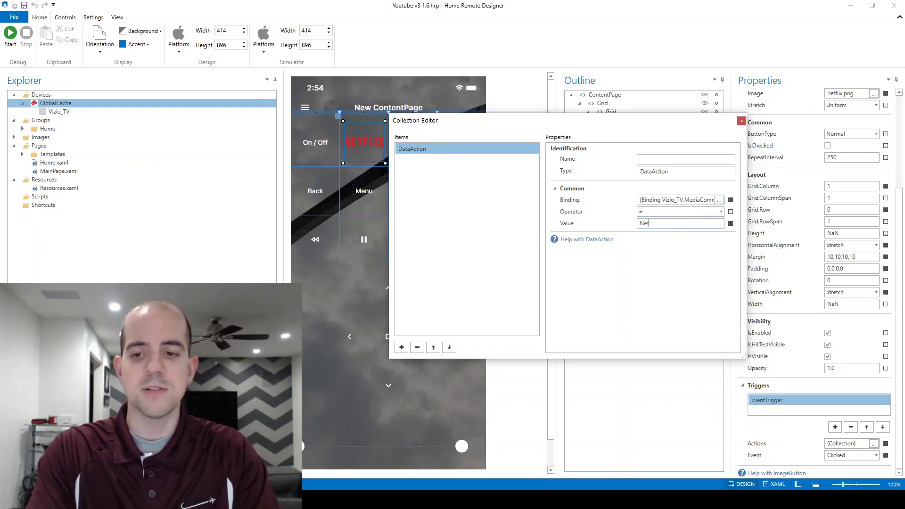
{"action": "type", "text": "flix"}
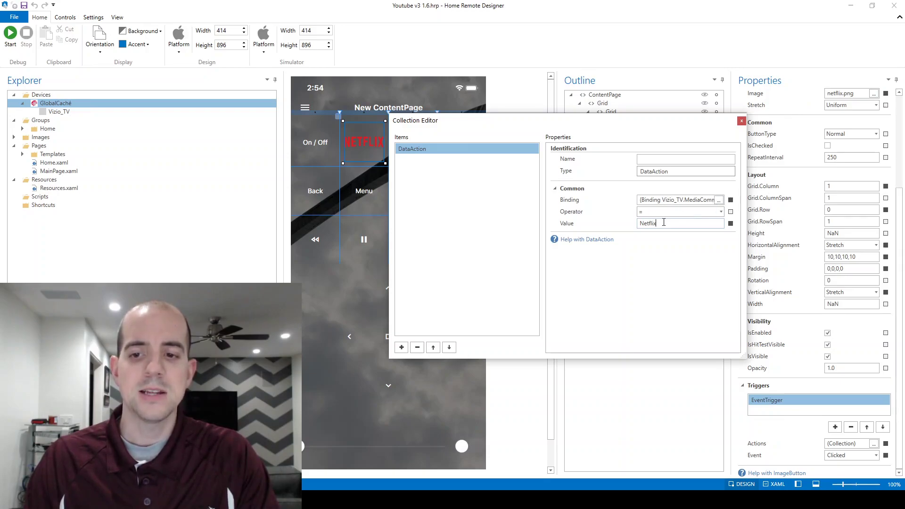
Close the action editor and check the Vizio_TV device Id, highlighting its 1:3 part
{"action": "left_click", "coordinate": [742, 122]}
{"action": "left_click", "coordinate": [68, 112]}
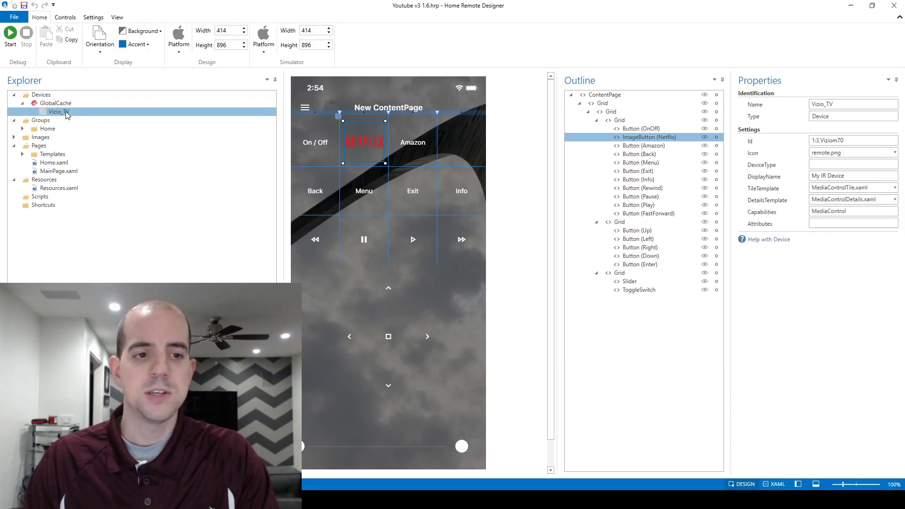
{"action": "left_click_drag", "start_coordinate": [849, 140], "coordinate": [812, 142]}
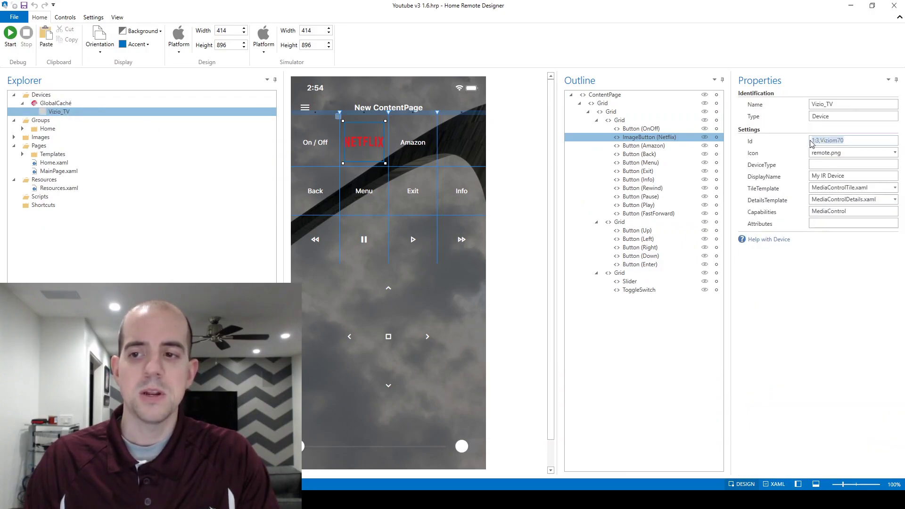
{"action": "left_click", "coordinate": [815, 141]}
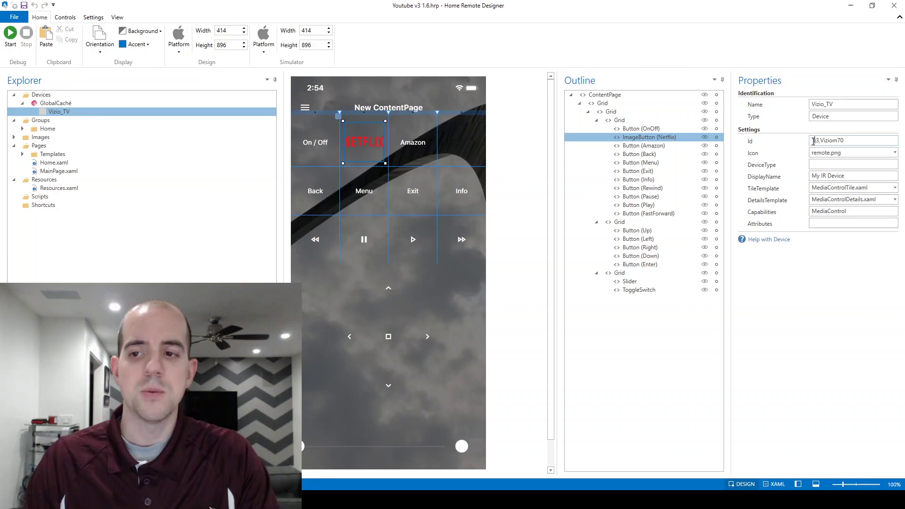
{"action": "mouse_move", "coordinate": [819, 140]}
{"action": "left_mouse_down"}
{"action": "mouse_move", "coordinate": [845, 141]}
{"action": "mouse_move", "coordinate": [820, 141]}
{"action": "left_mouse_up"}
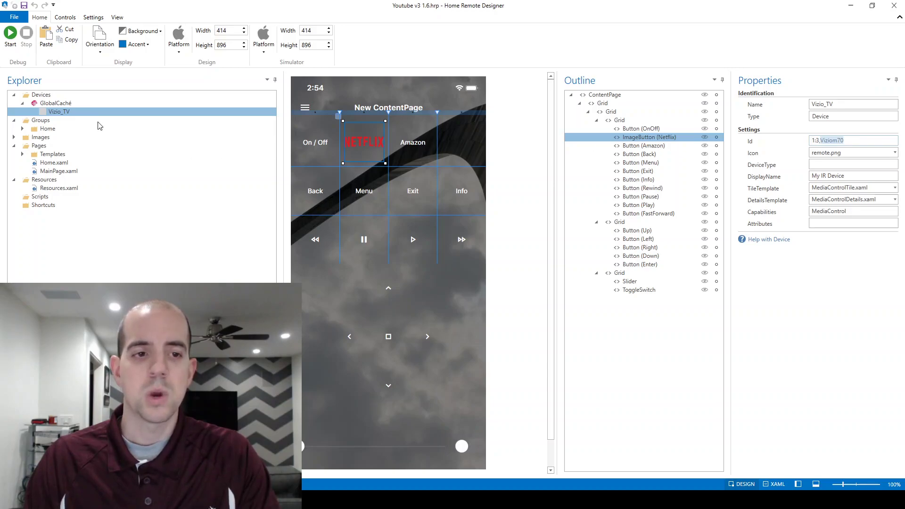
Confirm the GlobalCaché Viziom70 code set still holds the Netflix code, closing without changes
{"action": "left_click", "coordinate": [56, 103]}
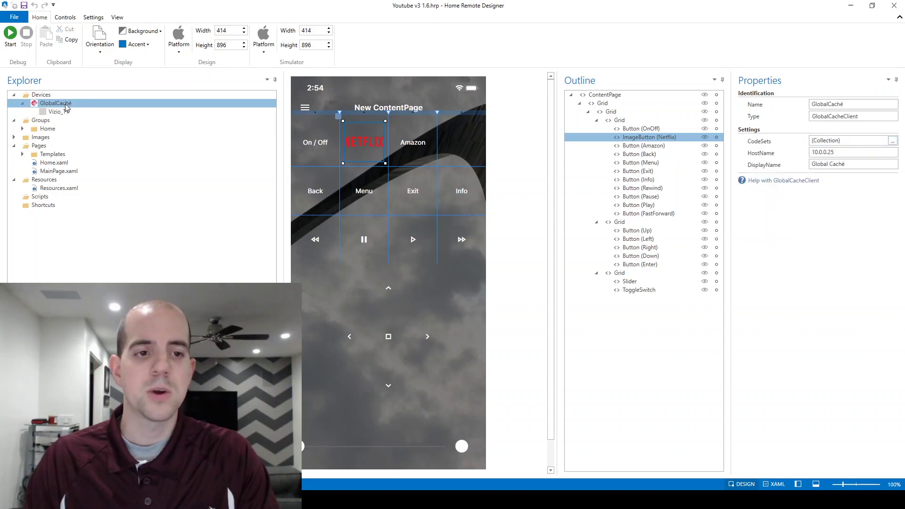
{"action": "left_click", "coordinate": [892, 141]}
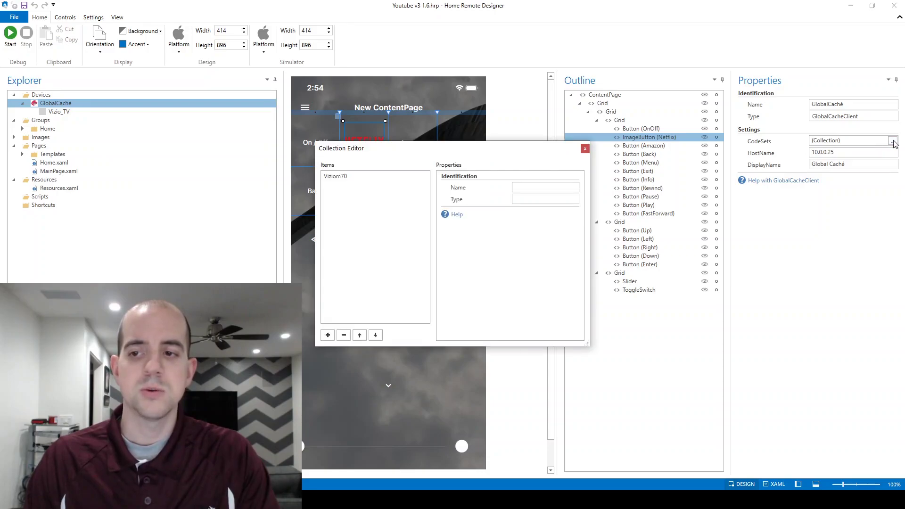
{"action": "left_click", "coordinate": [336, 179]}
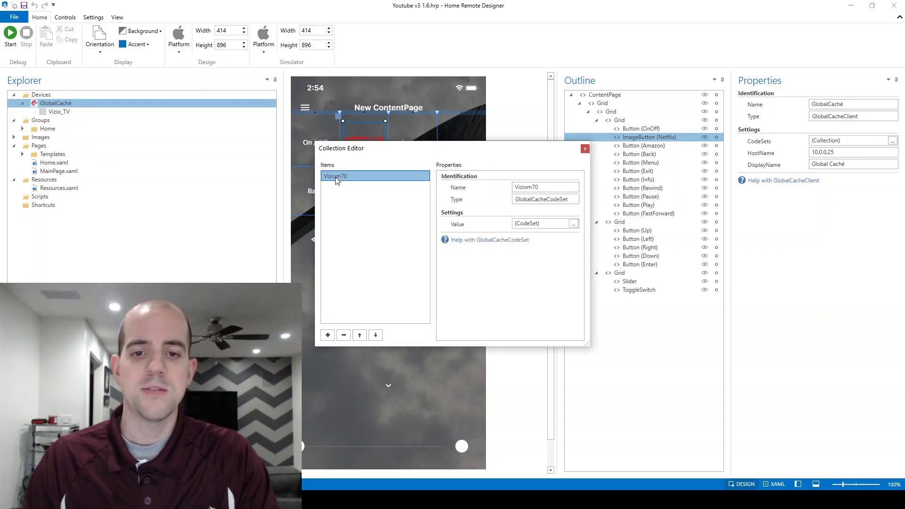
{"action": "left_click", "coordinate": [573, 223]}
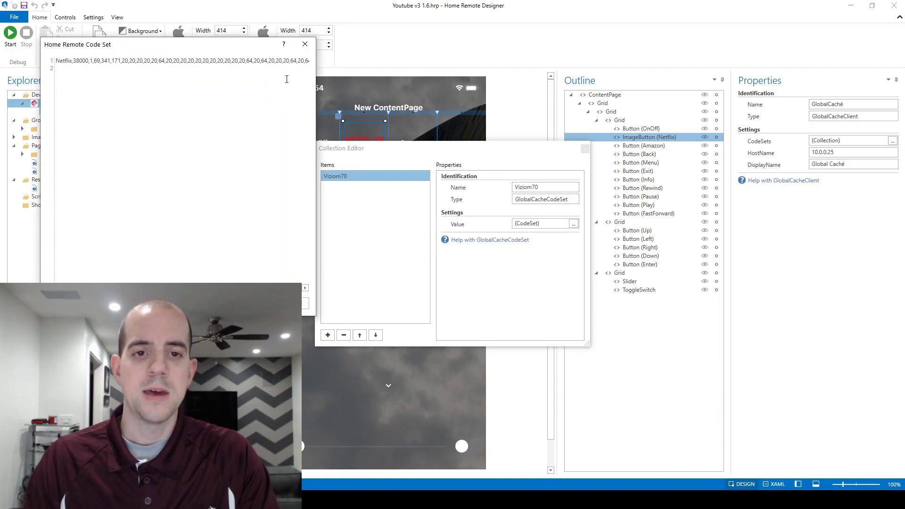
{"action": "left_click", "coordinate": [305, 44]}
{"action": "left_click", "coordinate": [585, 148]}
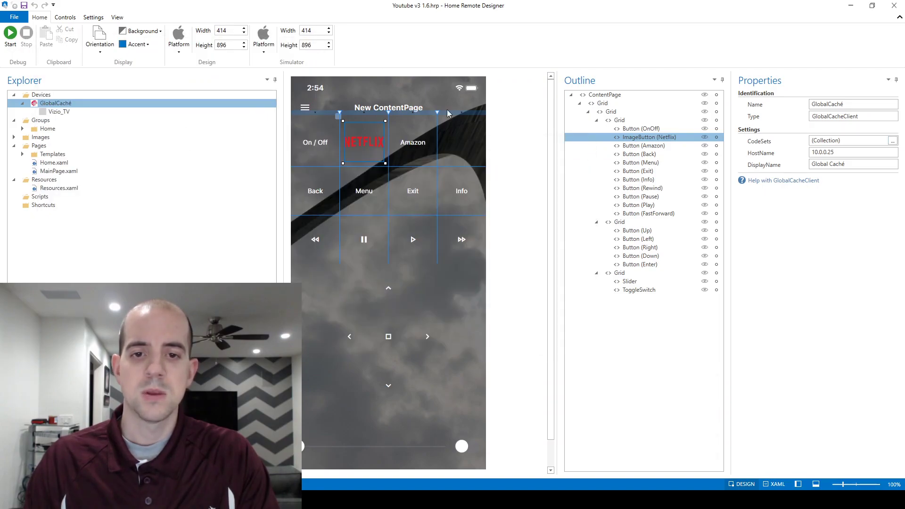
Launch the remote design in the simulator with Start (F5)
{"action": "left_click", "coordinate": [10, 34]}
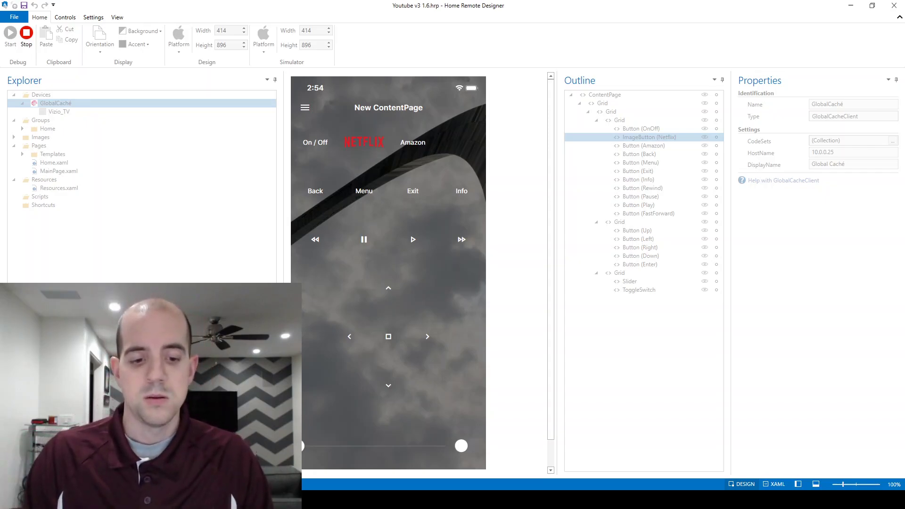
{"action": "key", "text": "alt+Tab"}
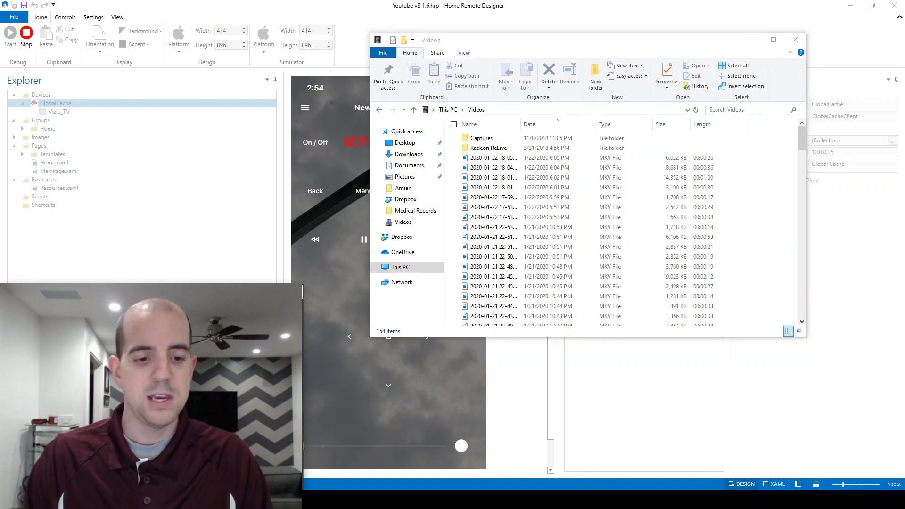